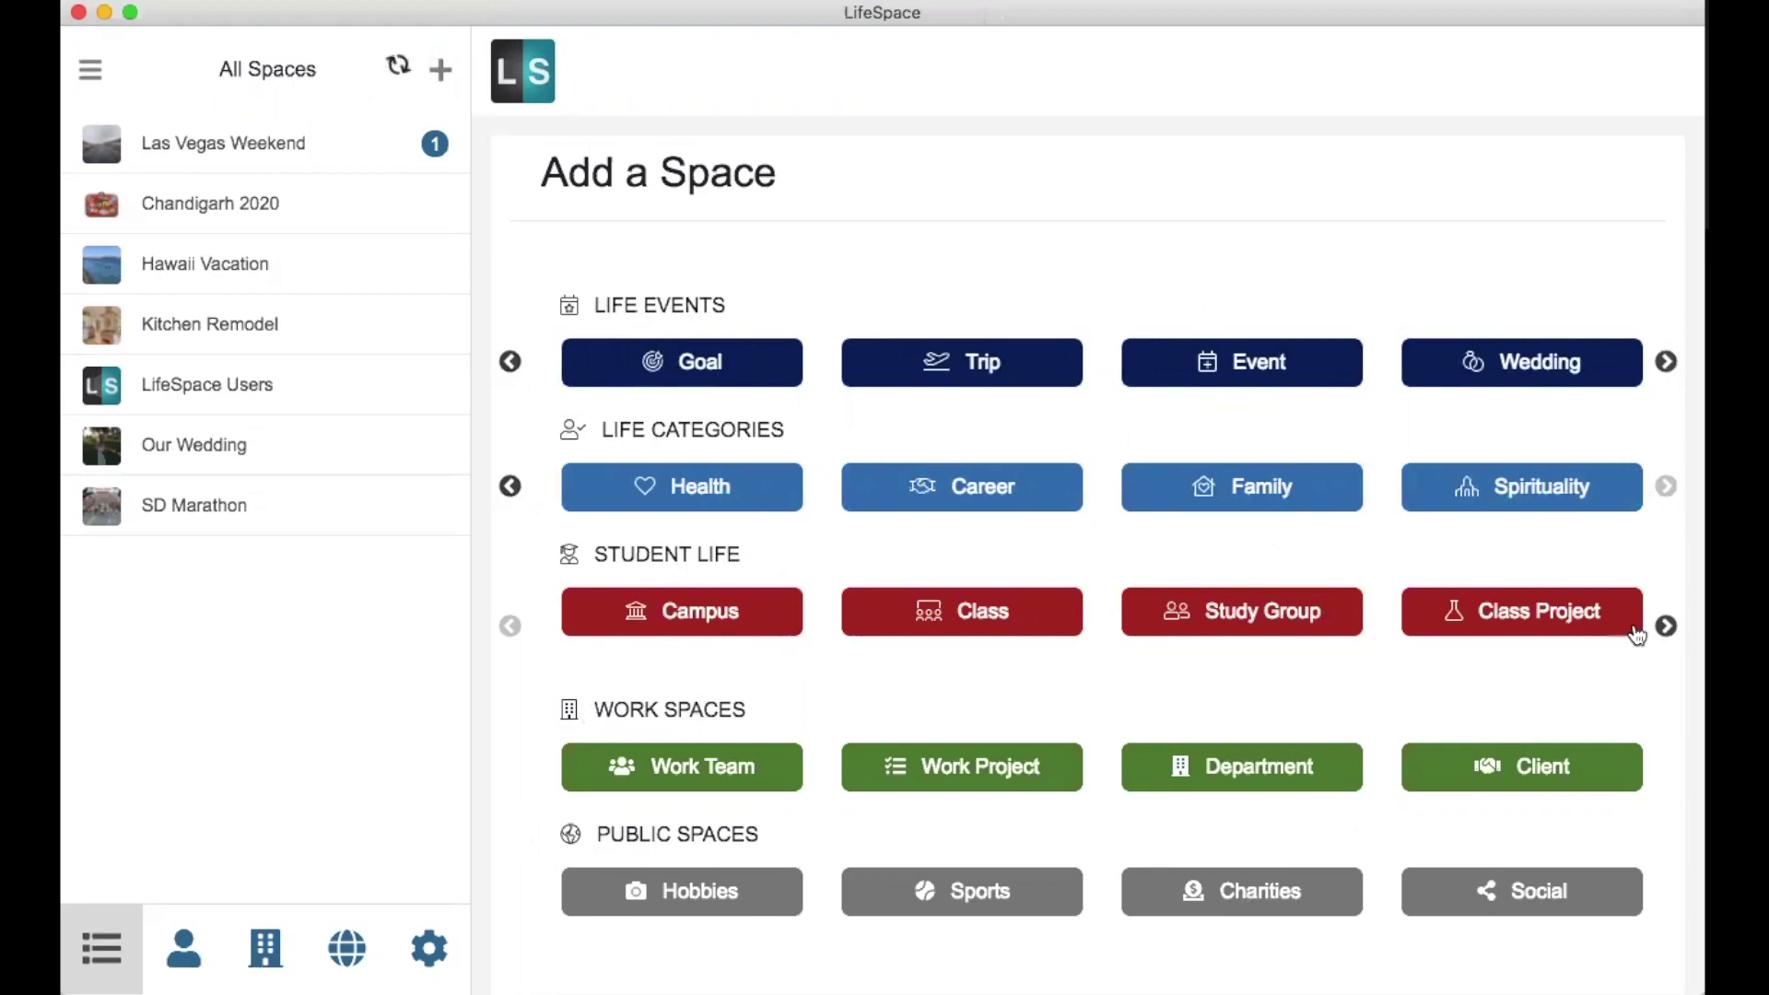
left_click(1665, 626)
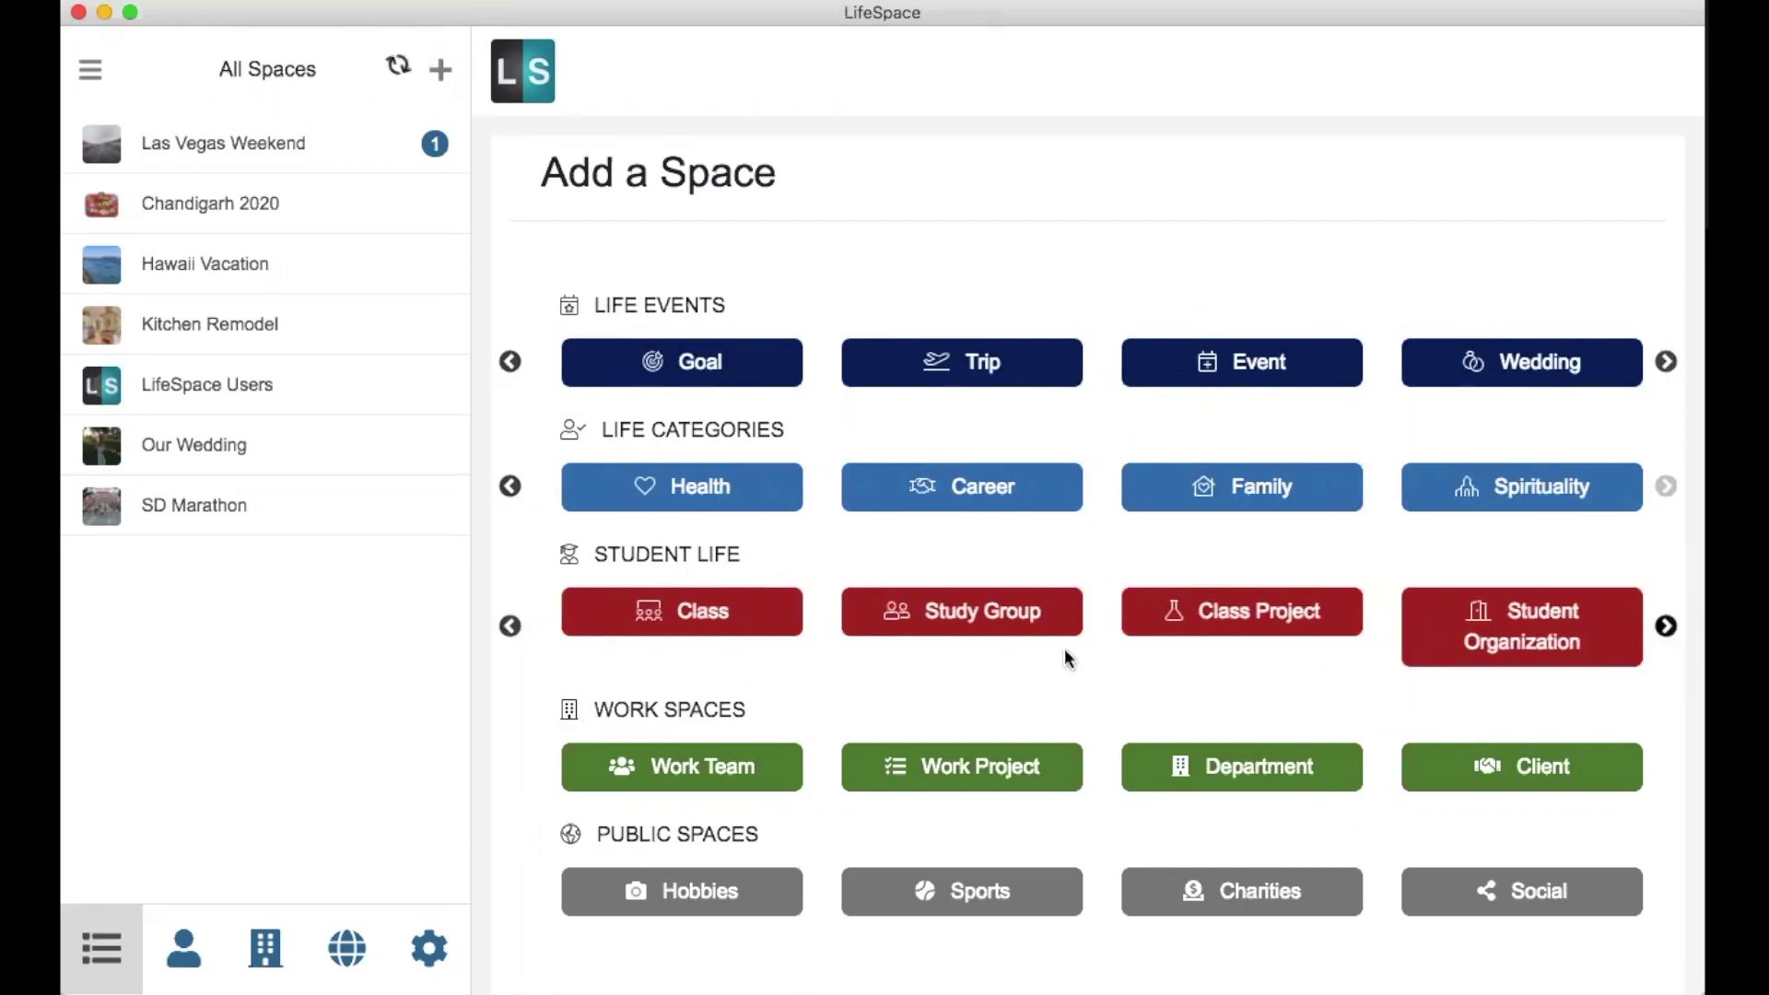
left_click(511, 627)
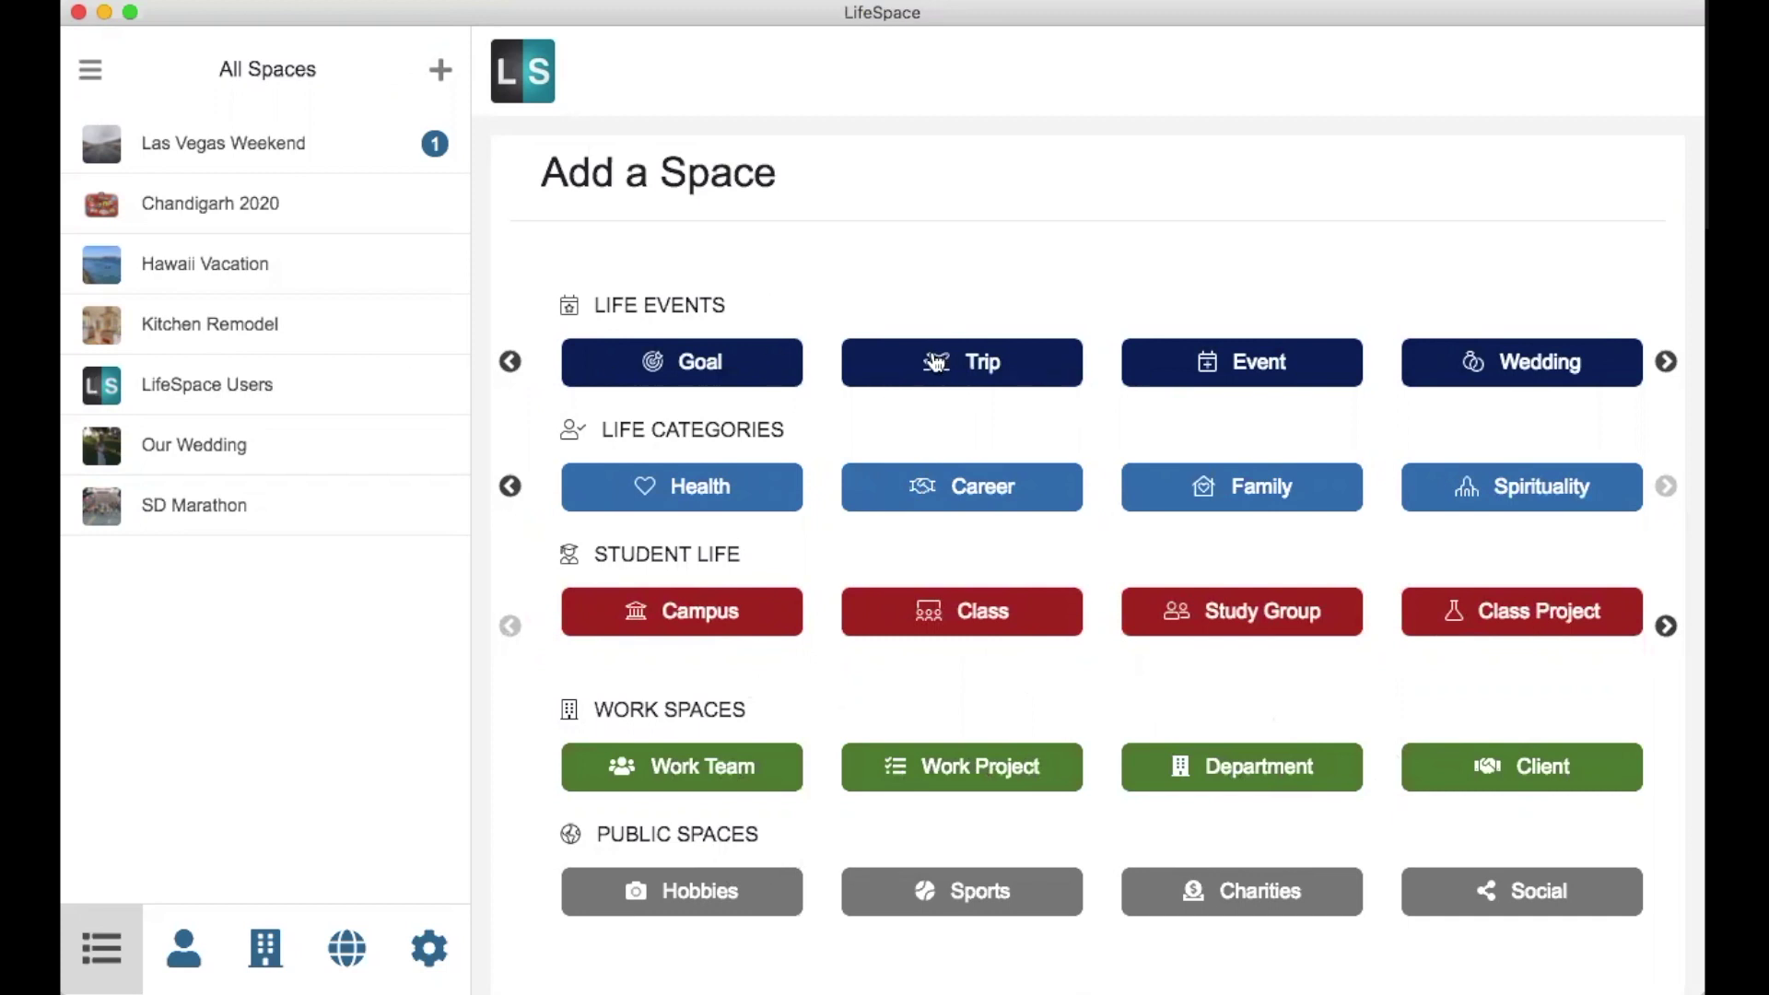
Create a private trip space named Asia Vacation with the picture of two silhouetted people at sunset as its image
left_click(980, 369)
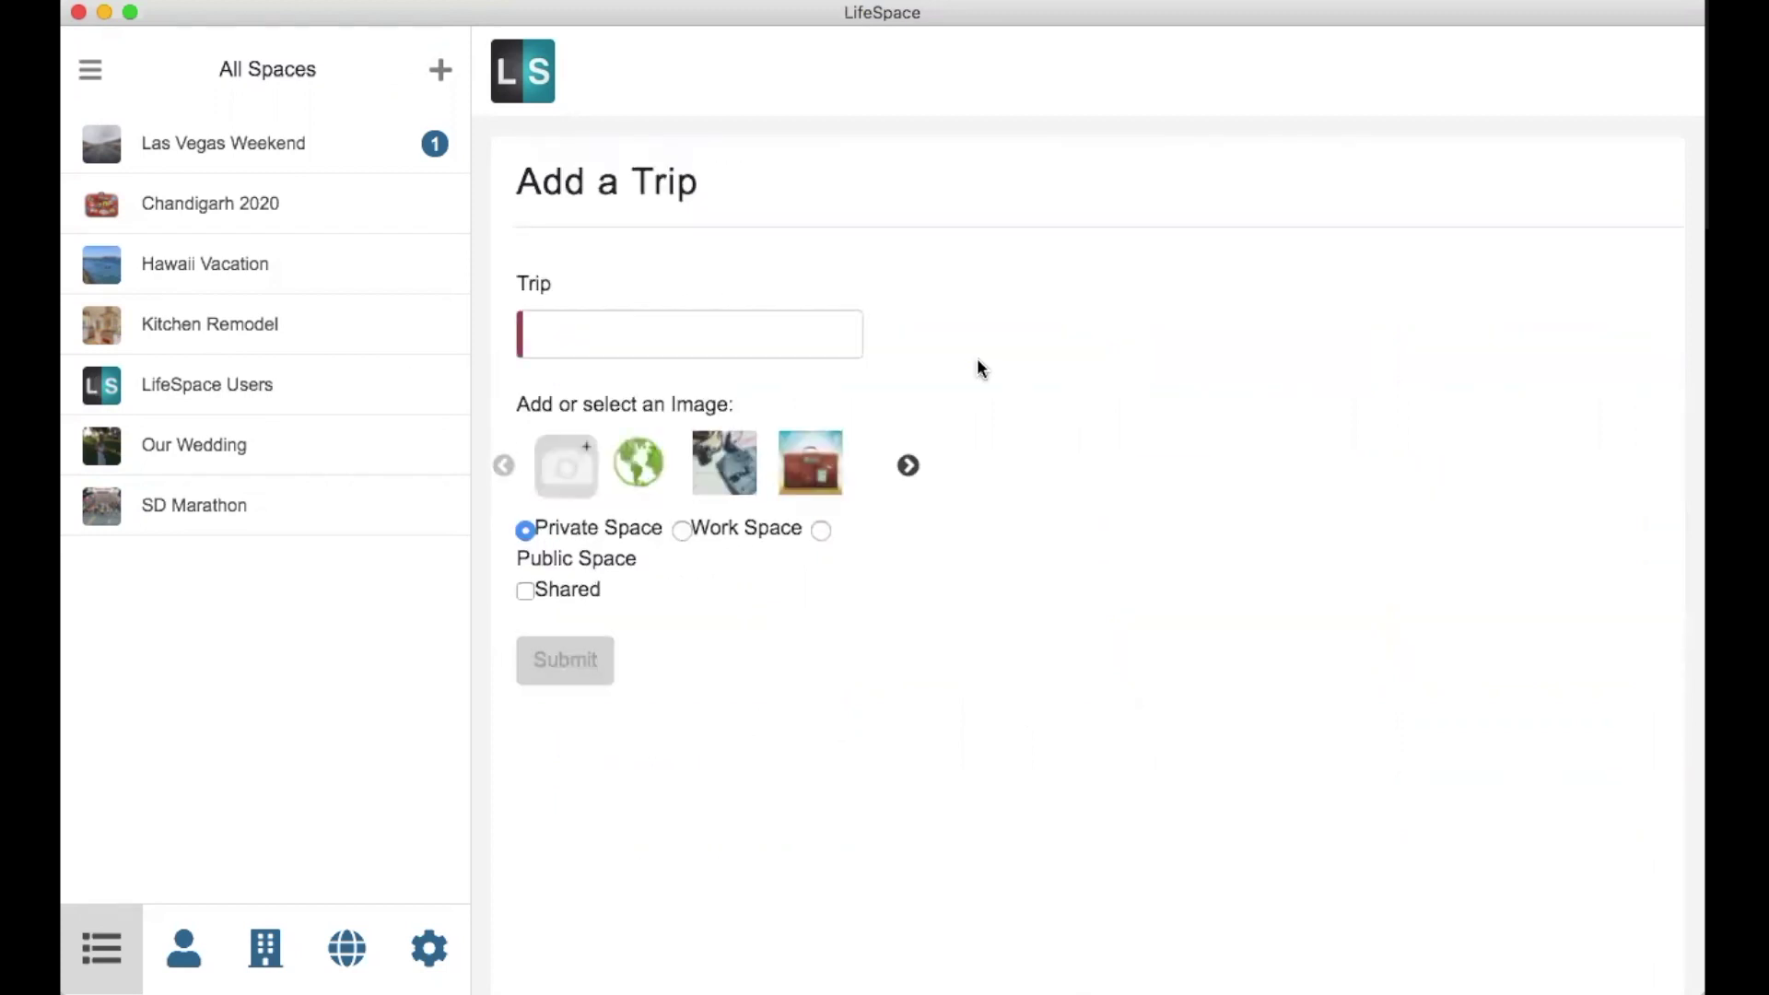
left_click(605, 338)
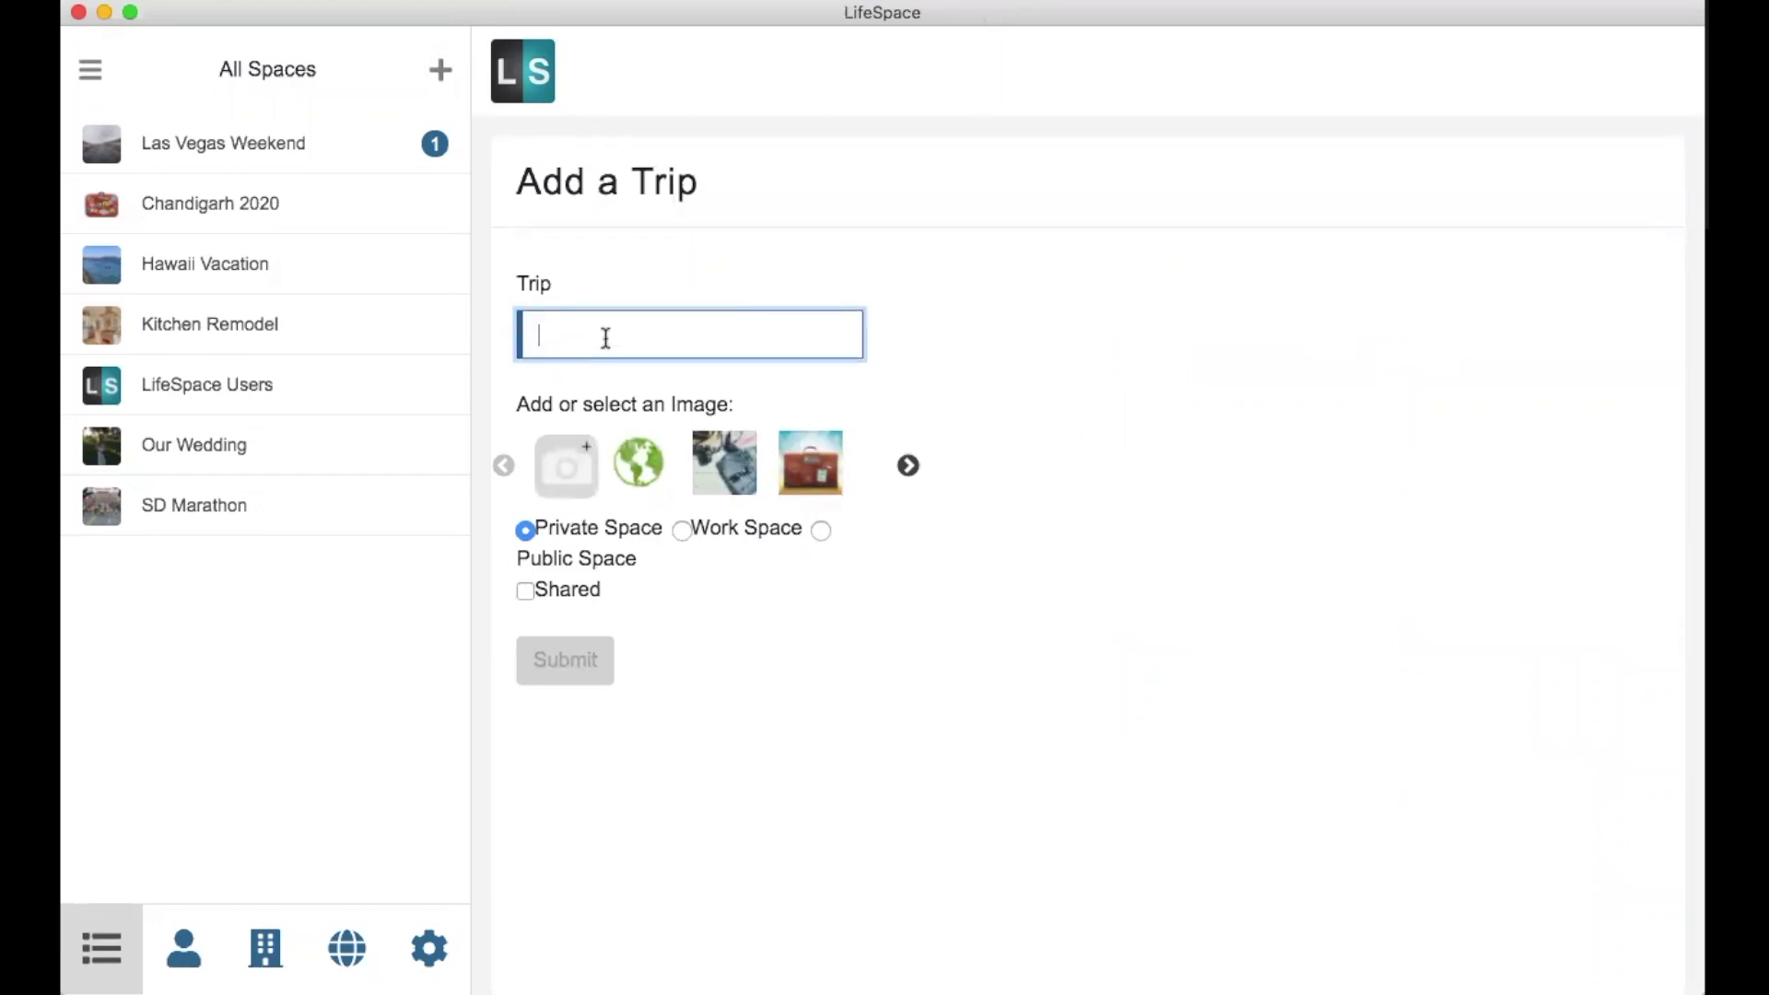
type("Asia ")
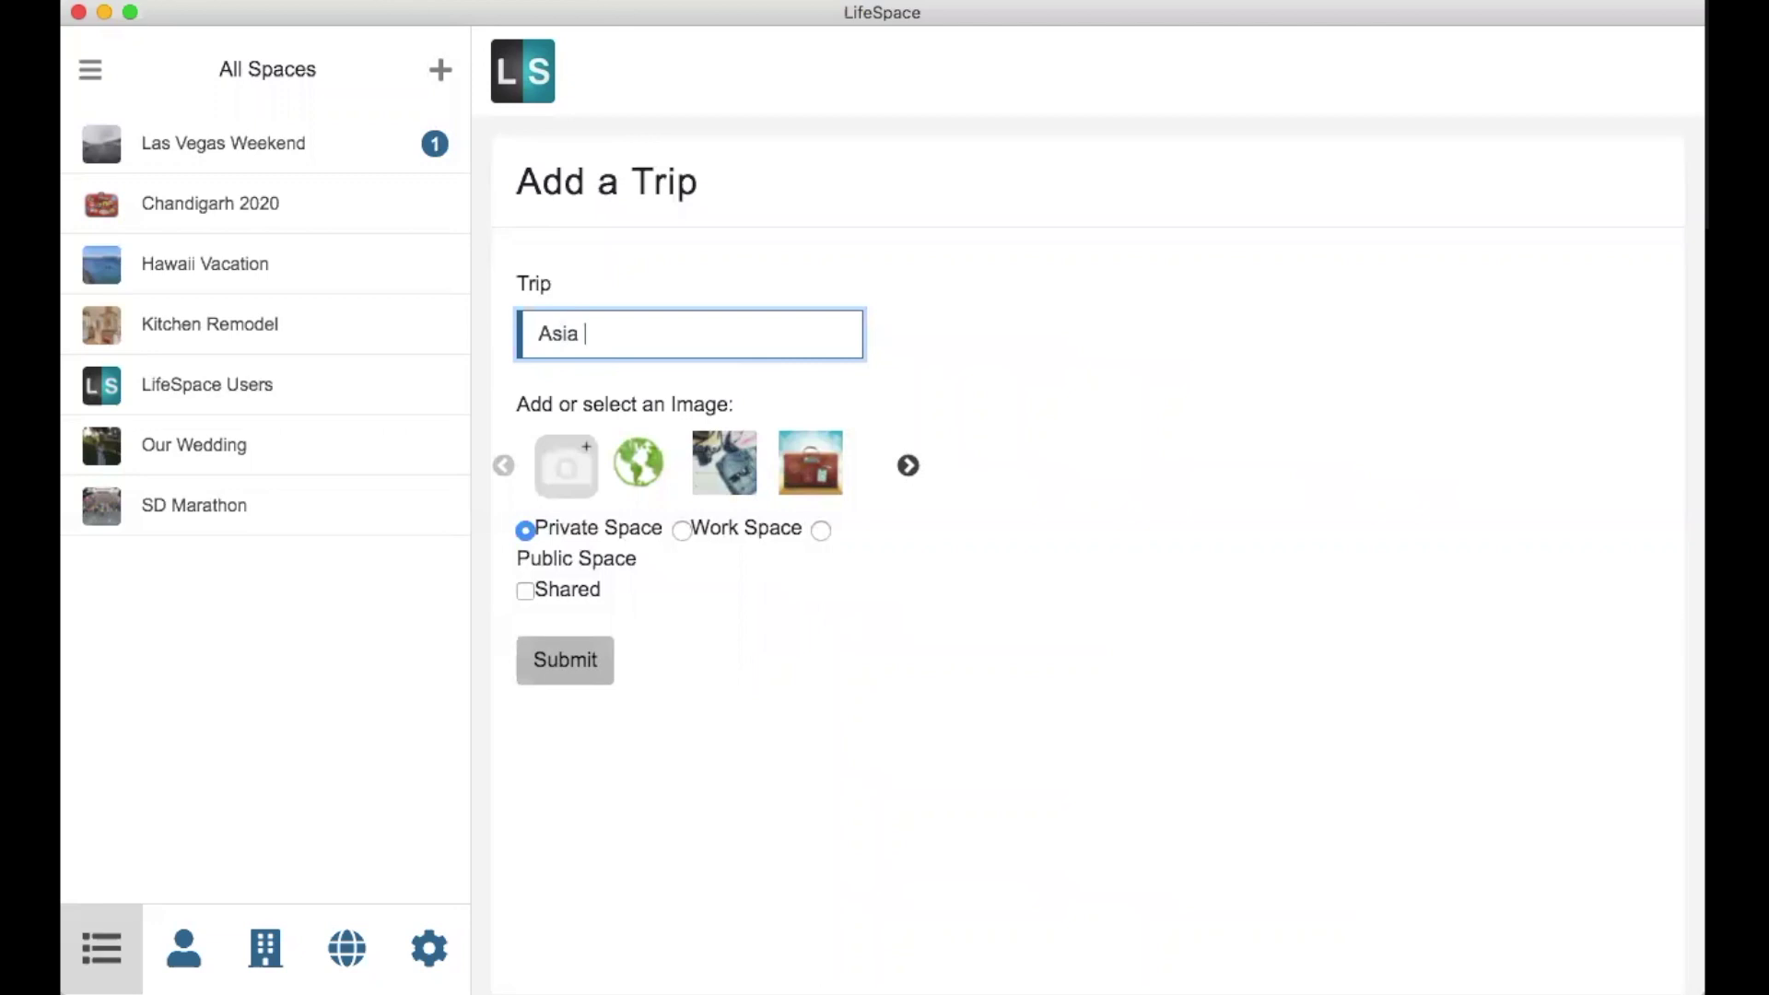
type("Vacation")
left_click(907, 466)
left_click(907, 467)
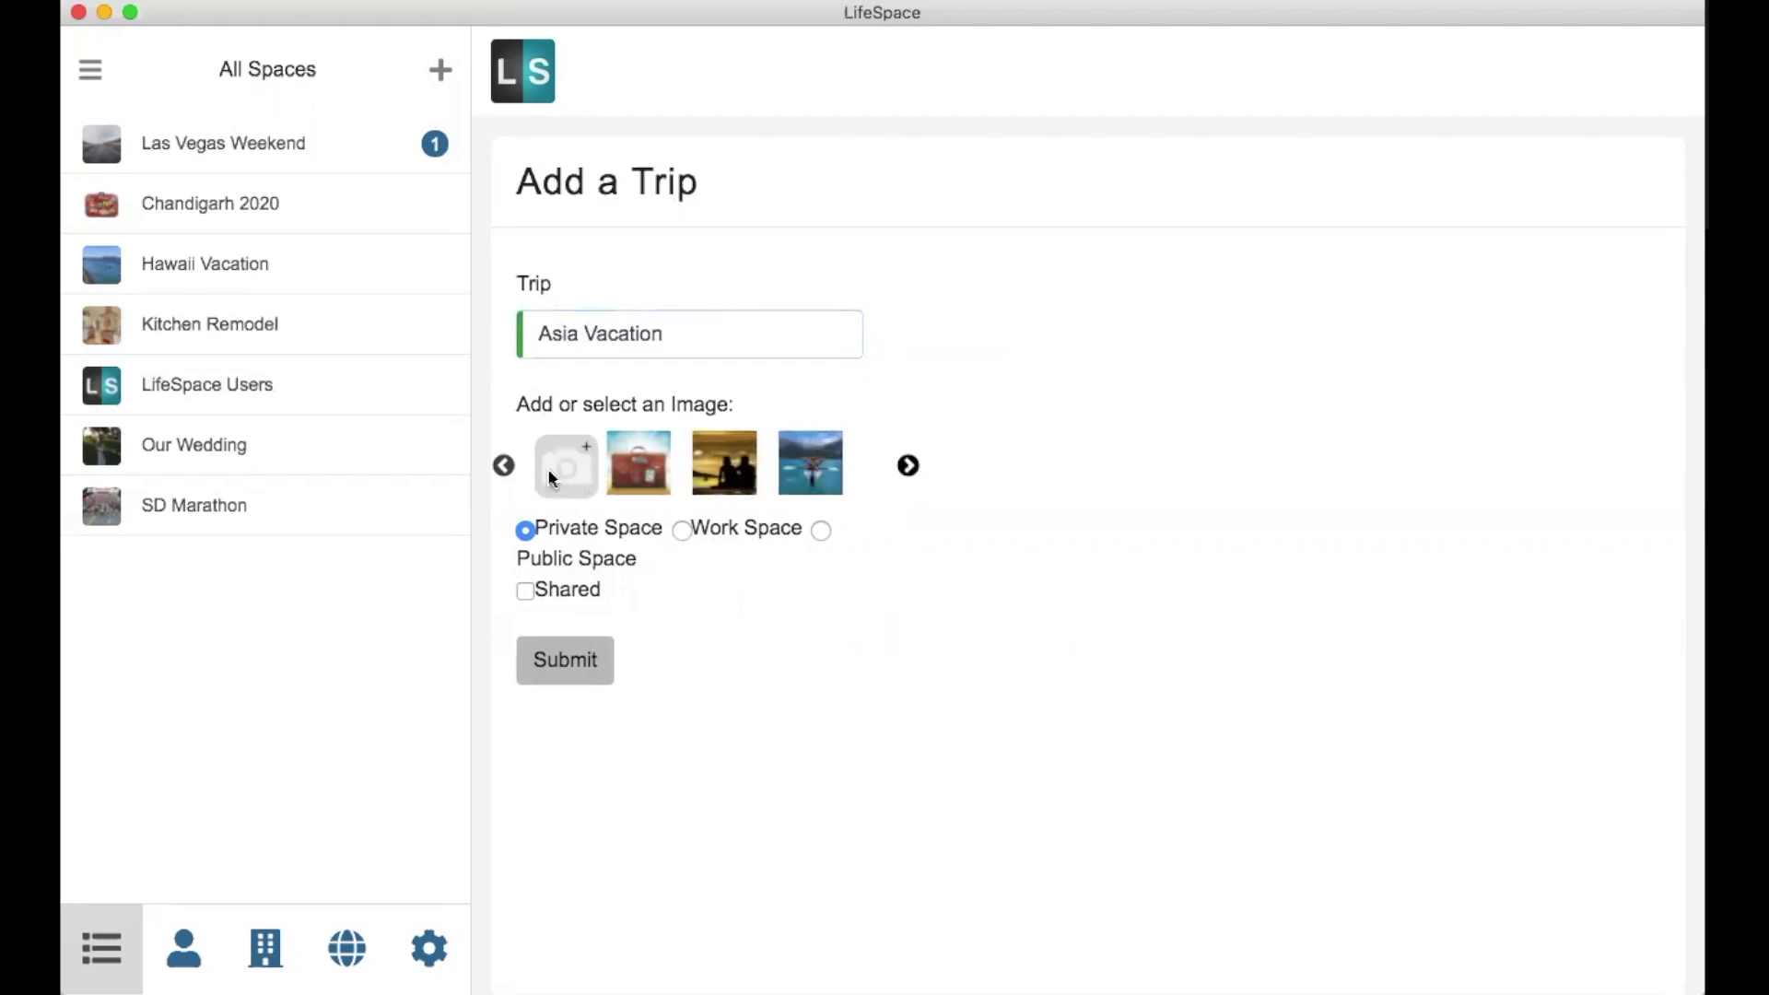
left_click(738, 470)
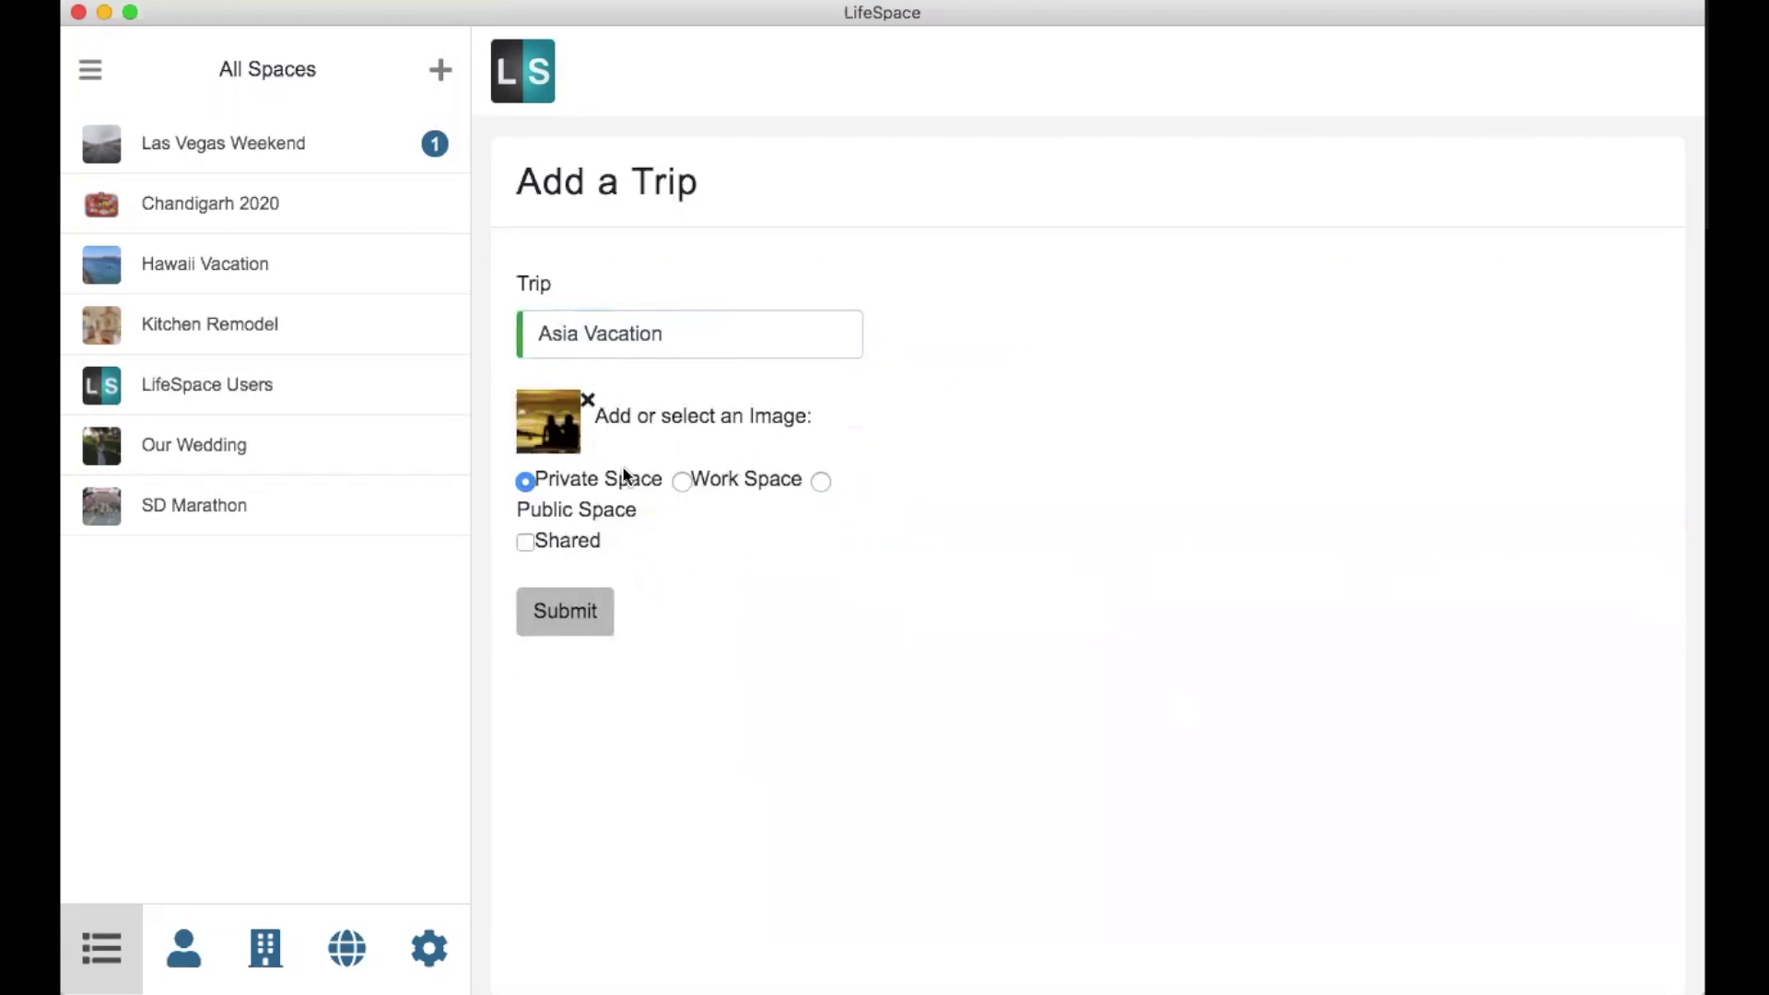
left_click(564, 611)
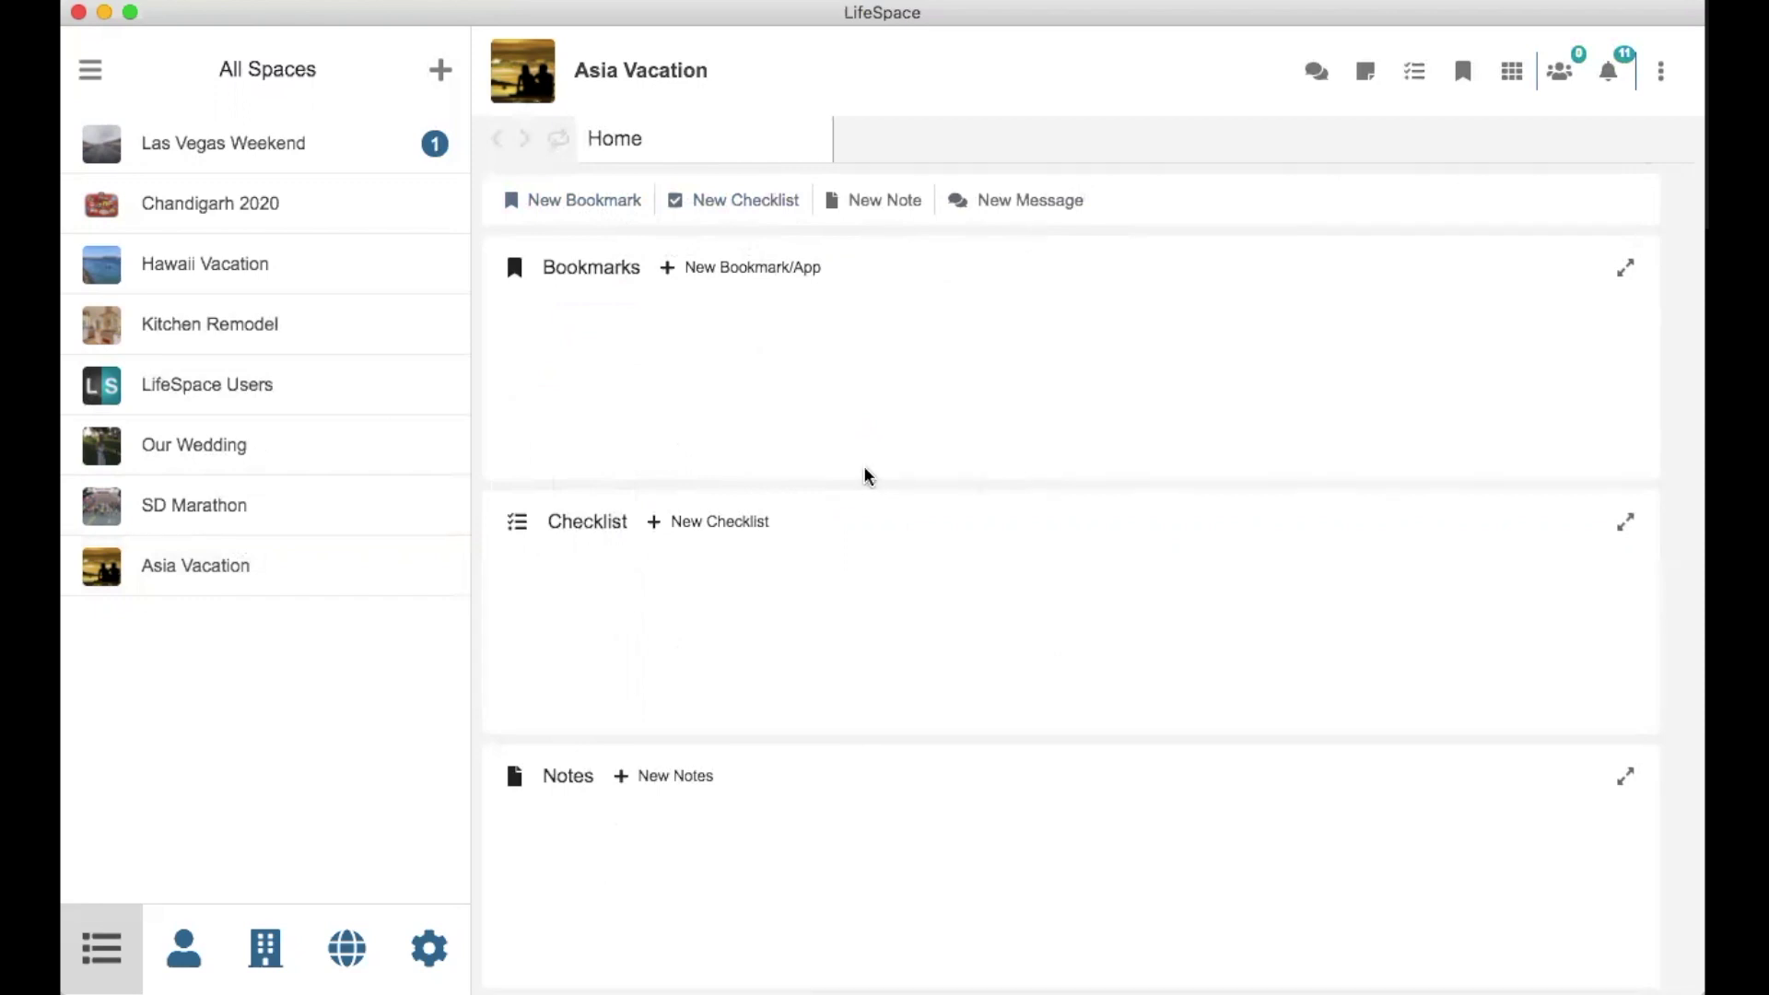
Add hotels.com, Tripit and Kayak bookmarks to the Asia Vacation space and open the Hotels.com bookmark
left_click(753, 270)
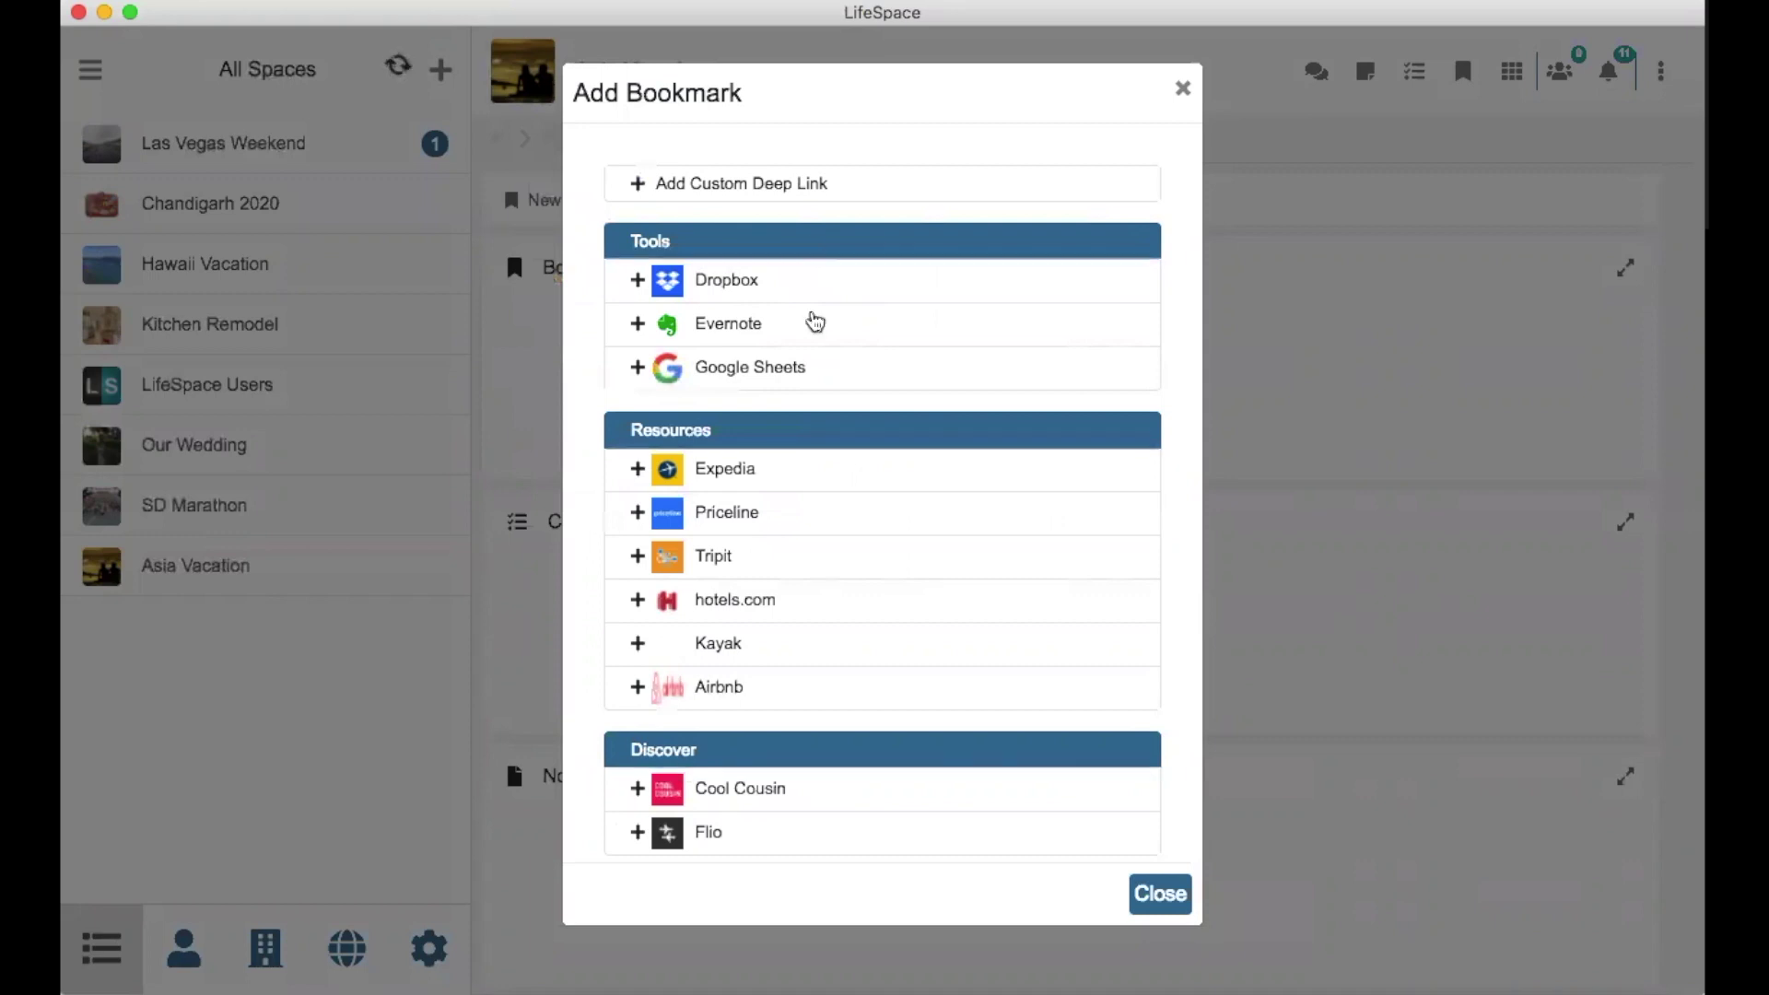
scroll(732, 719, "down", 1)
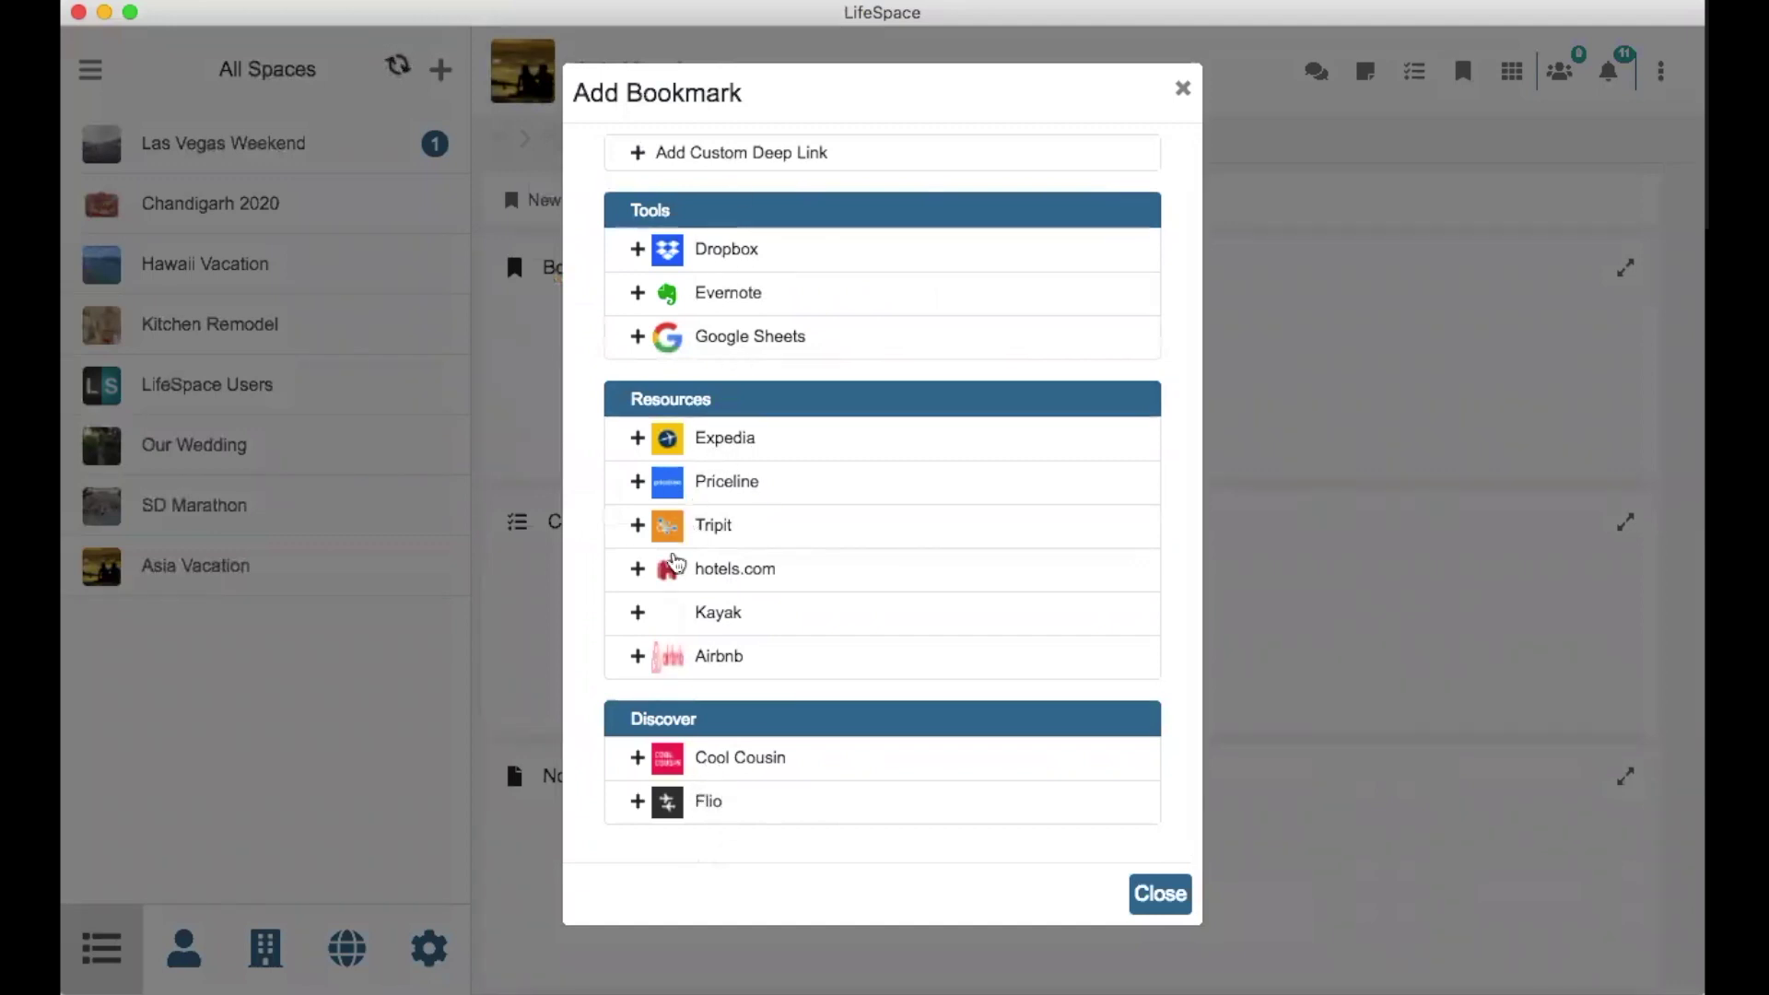
left_click(638, 571)
left_click(638, 527)
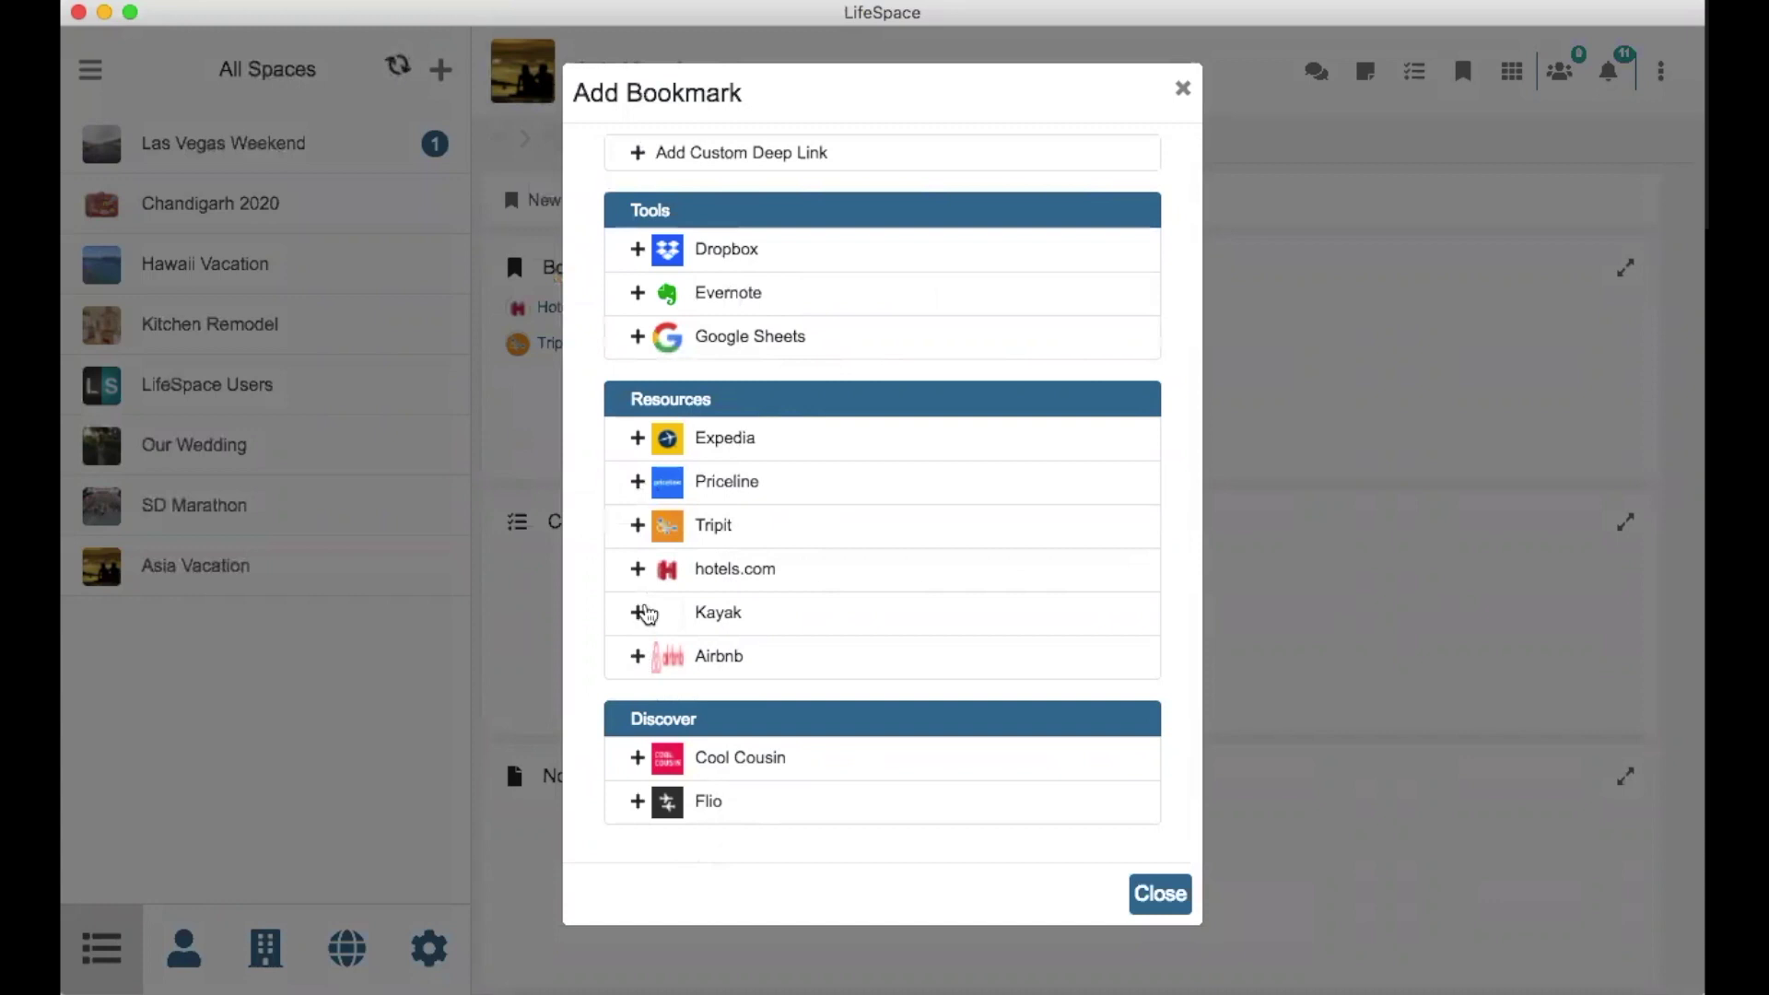
left_click(638, 613)
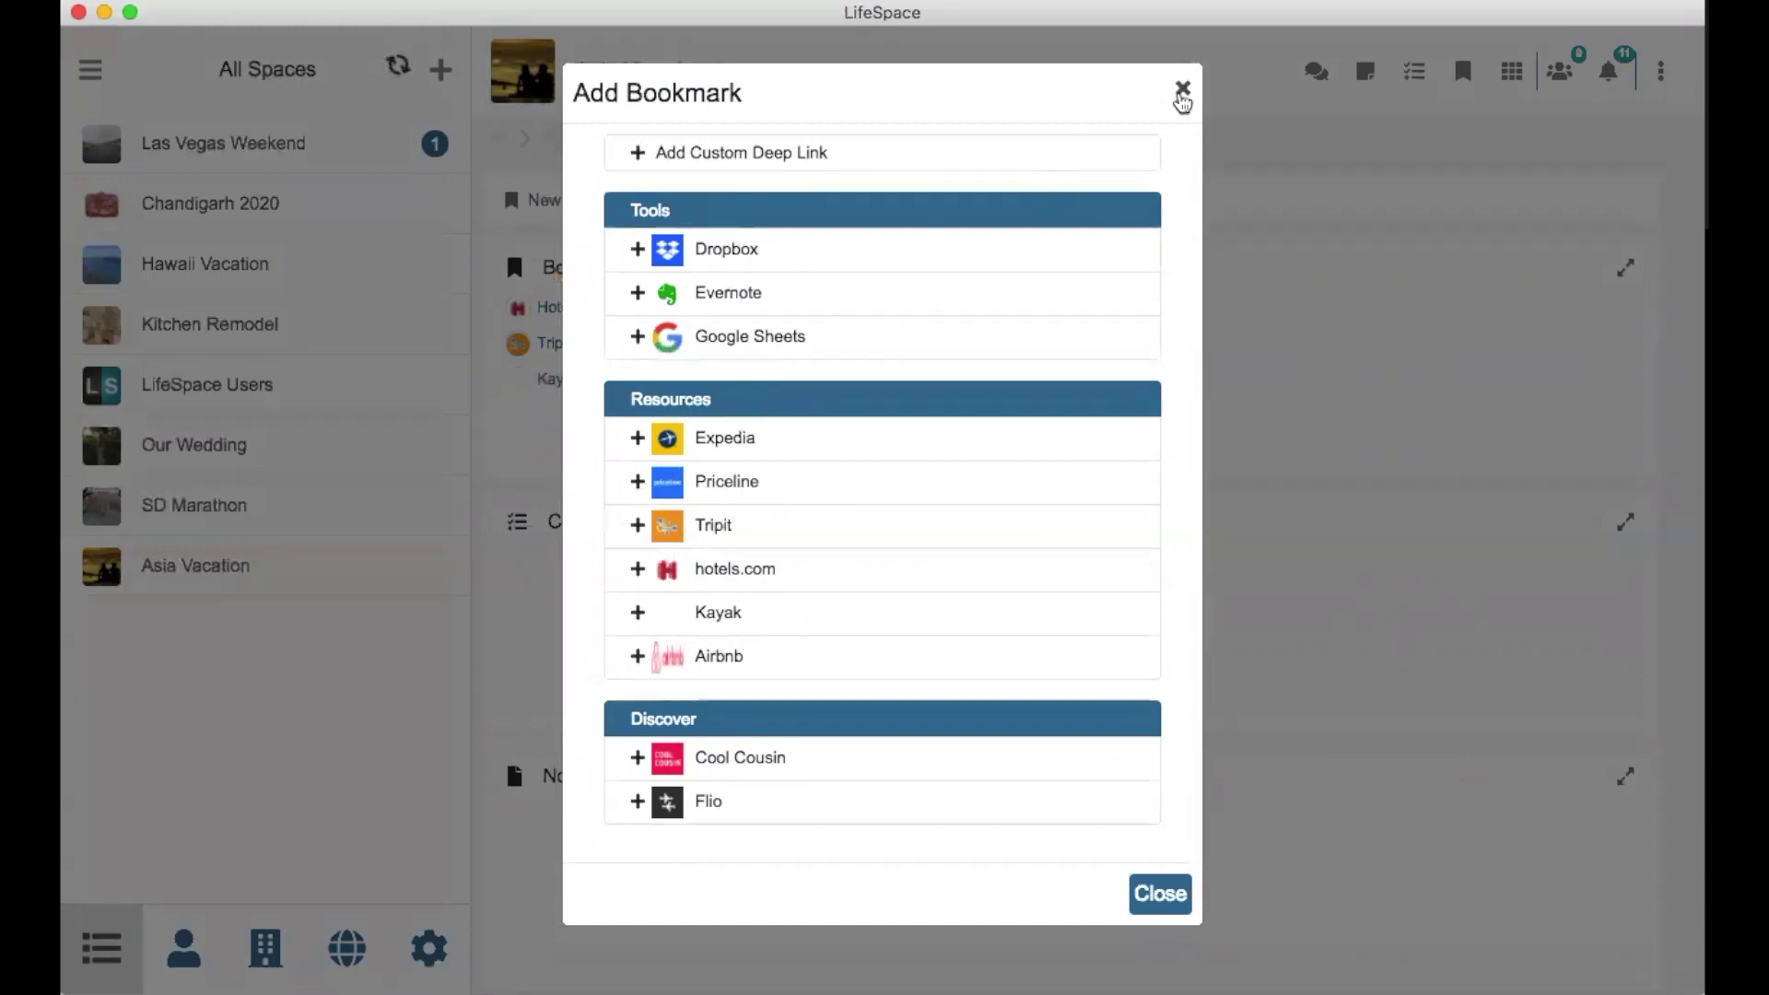
left_click(1182, 87)
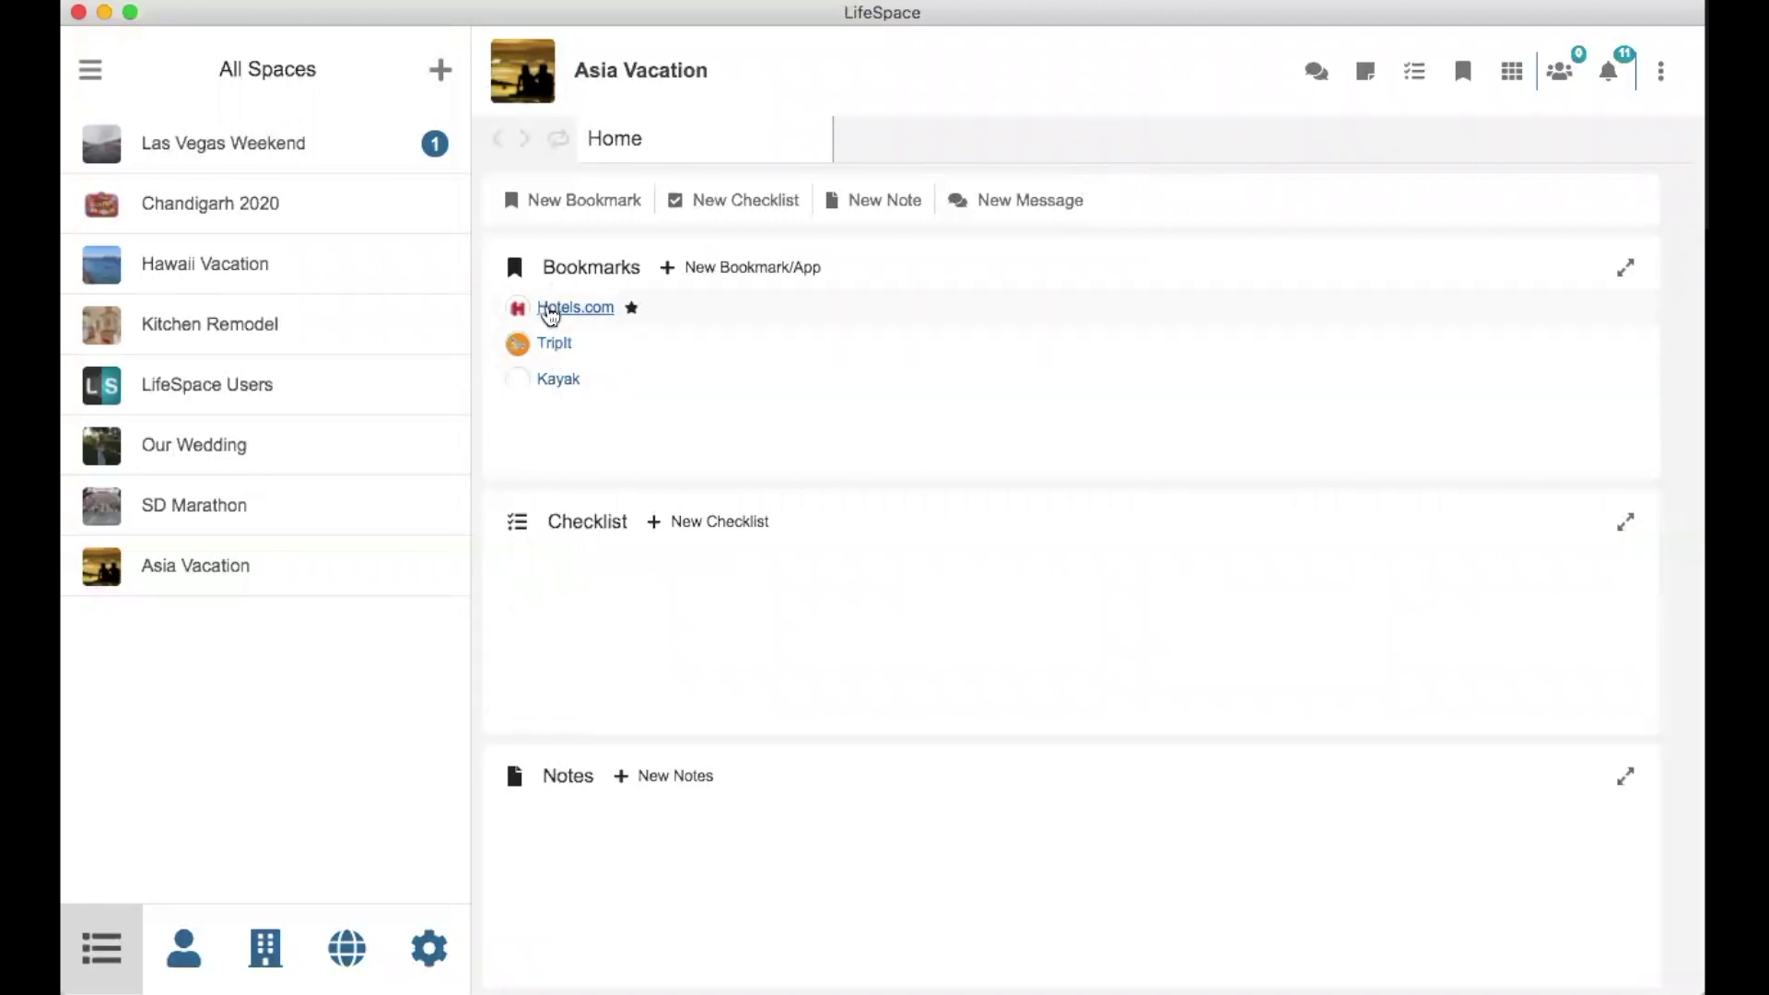
left_click(547, 309)
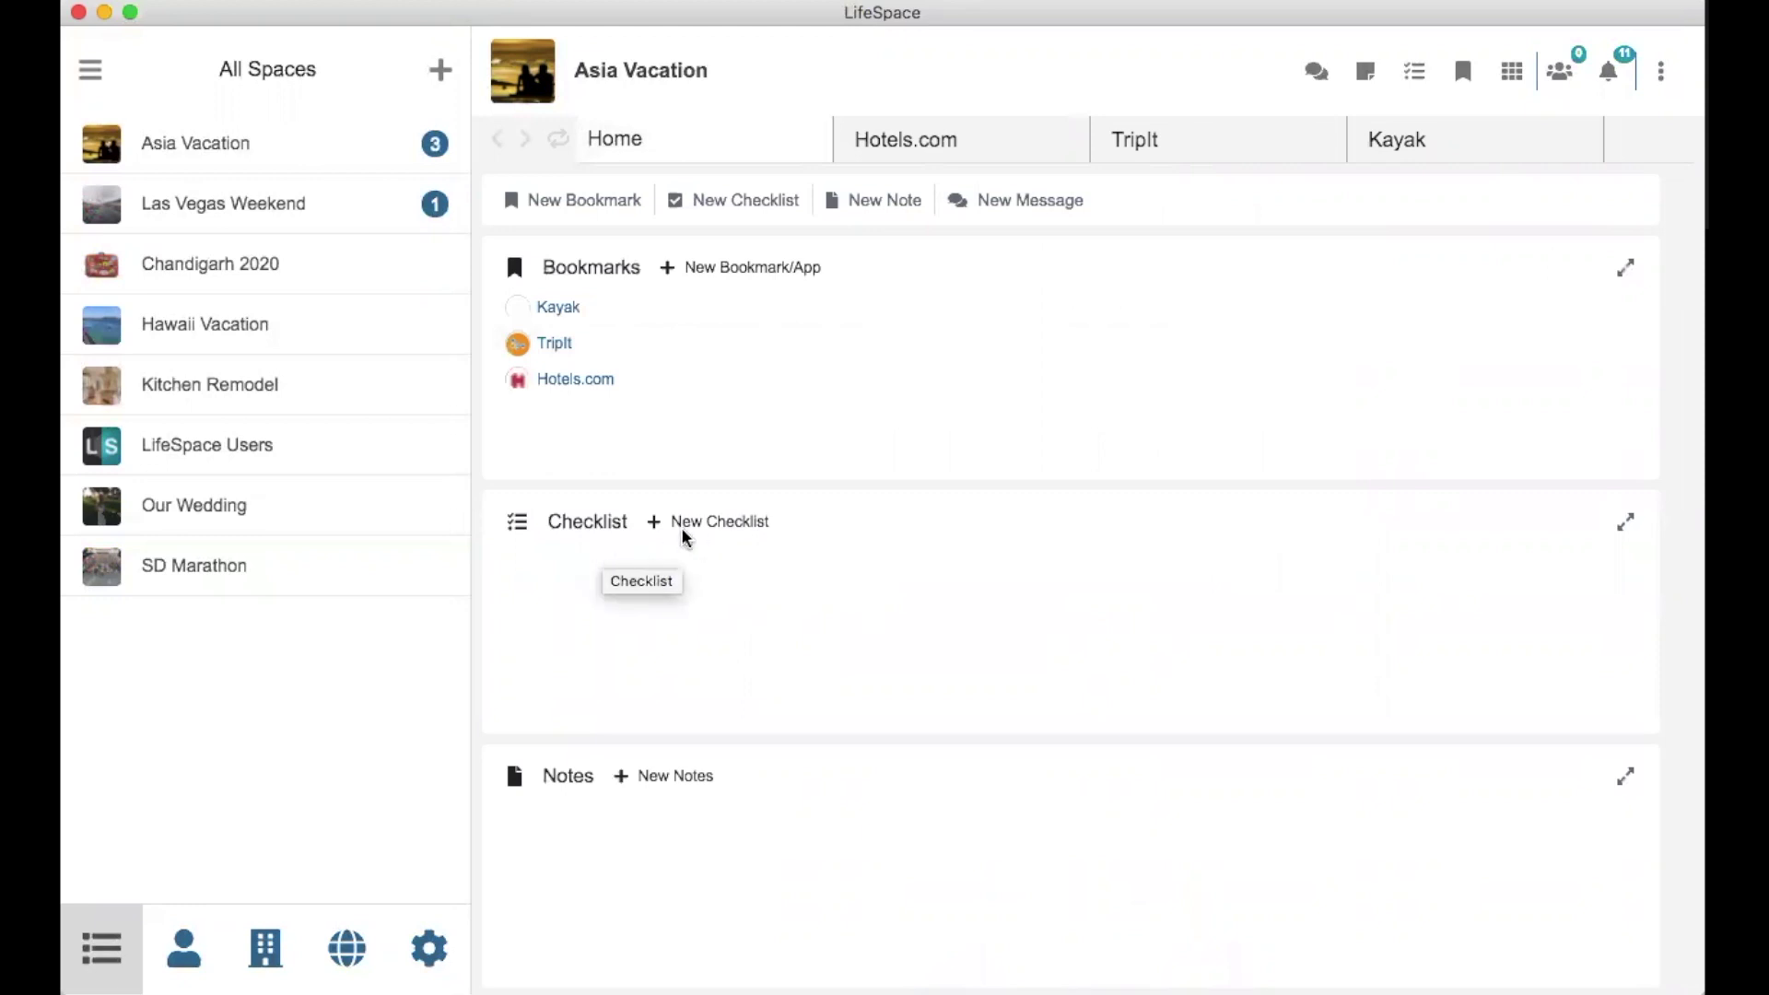
Create a checklist in the Asia Vacation space and title it Ideas for Asia
left_click(720, 523)
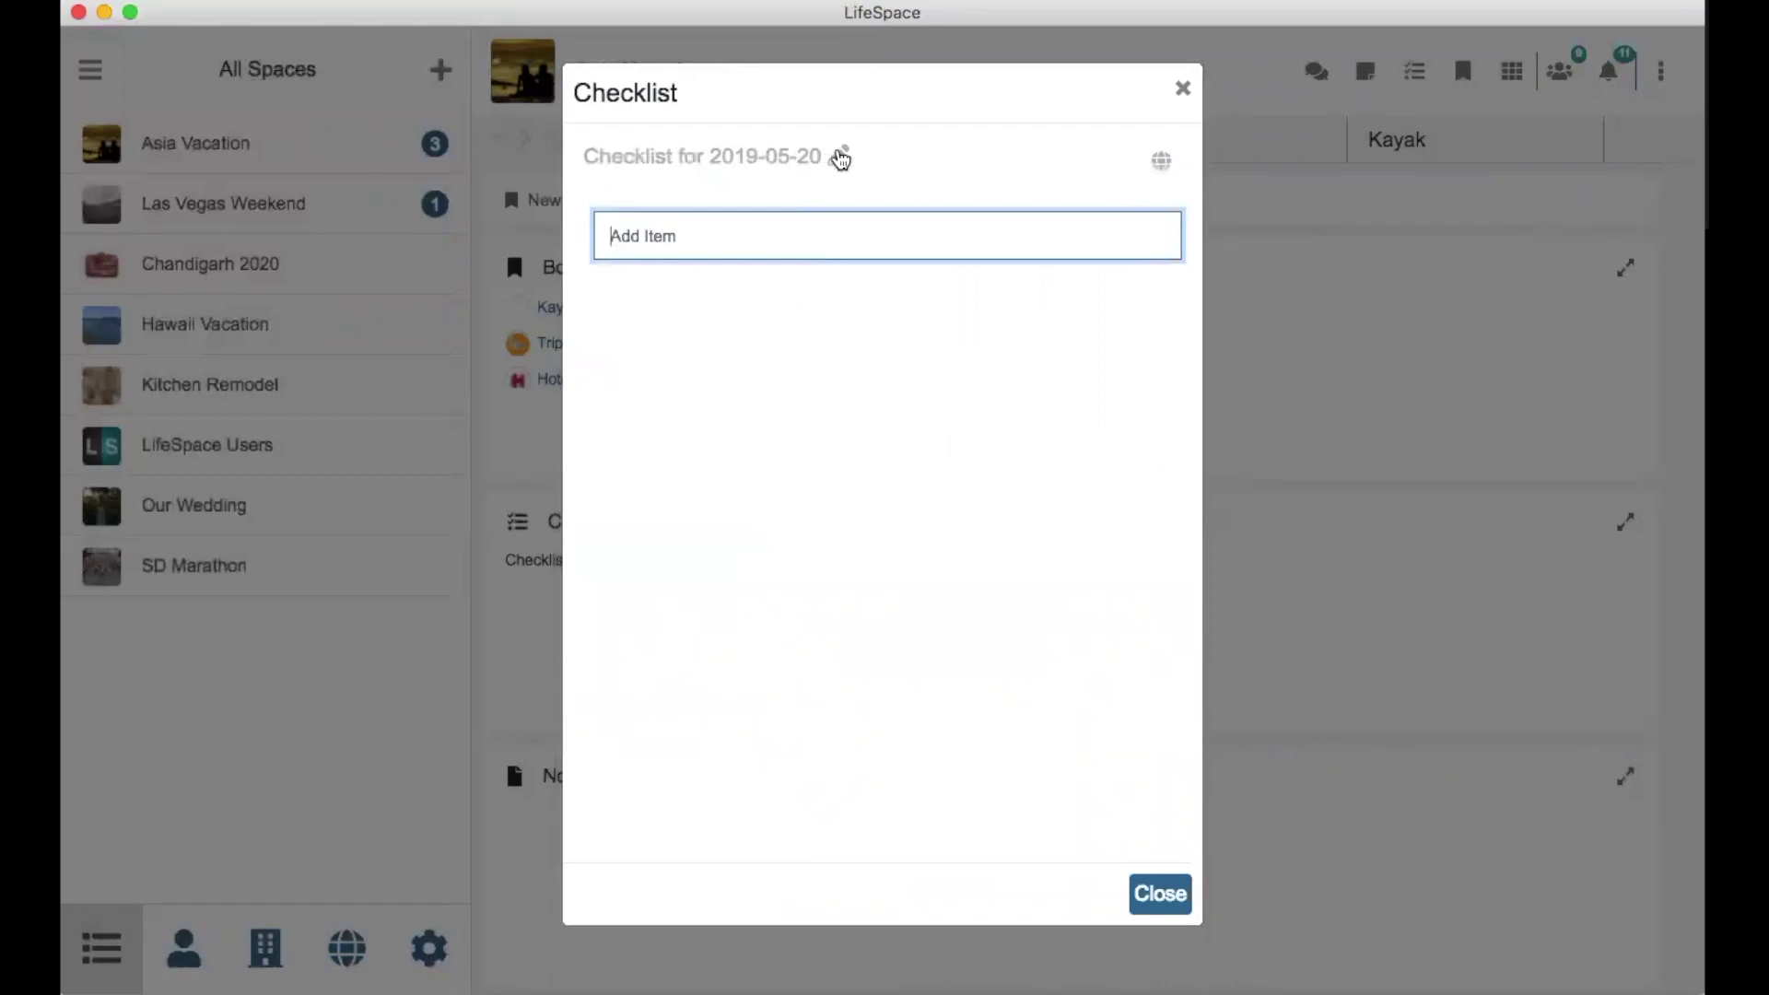
left_click(840, 158)
triple_click(770, 160)
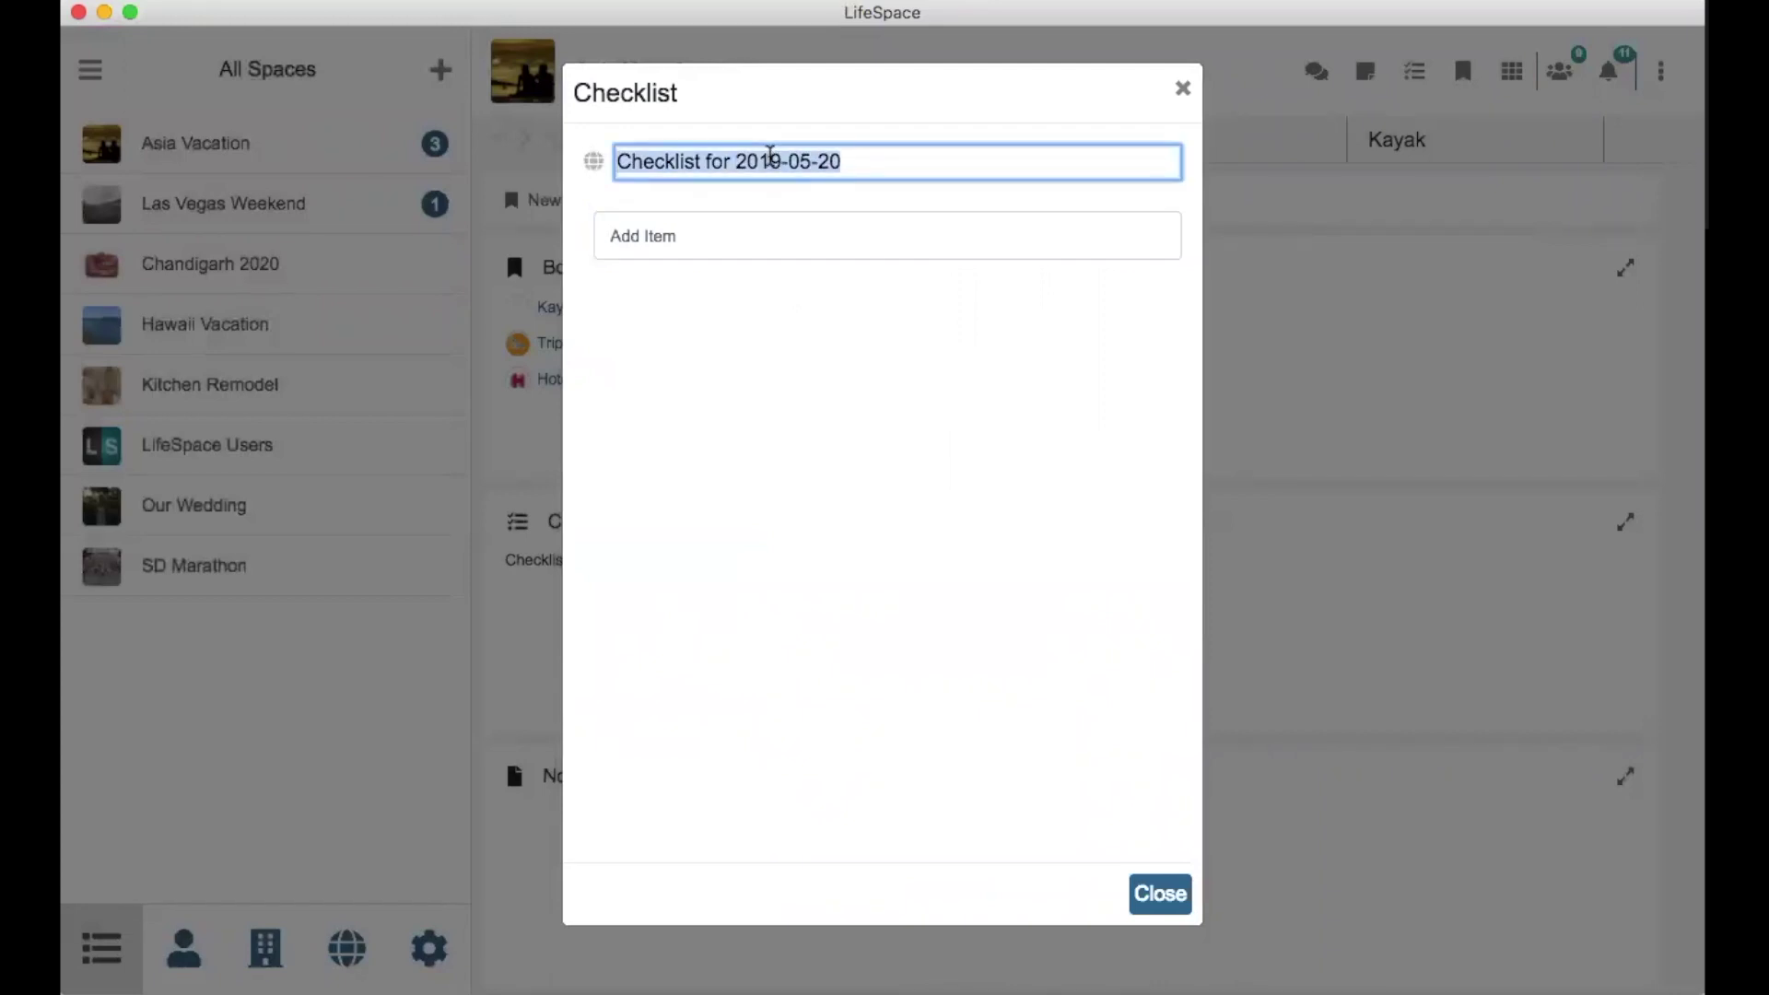
type("A")
key("BackSpace")
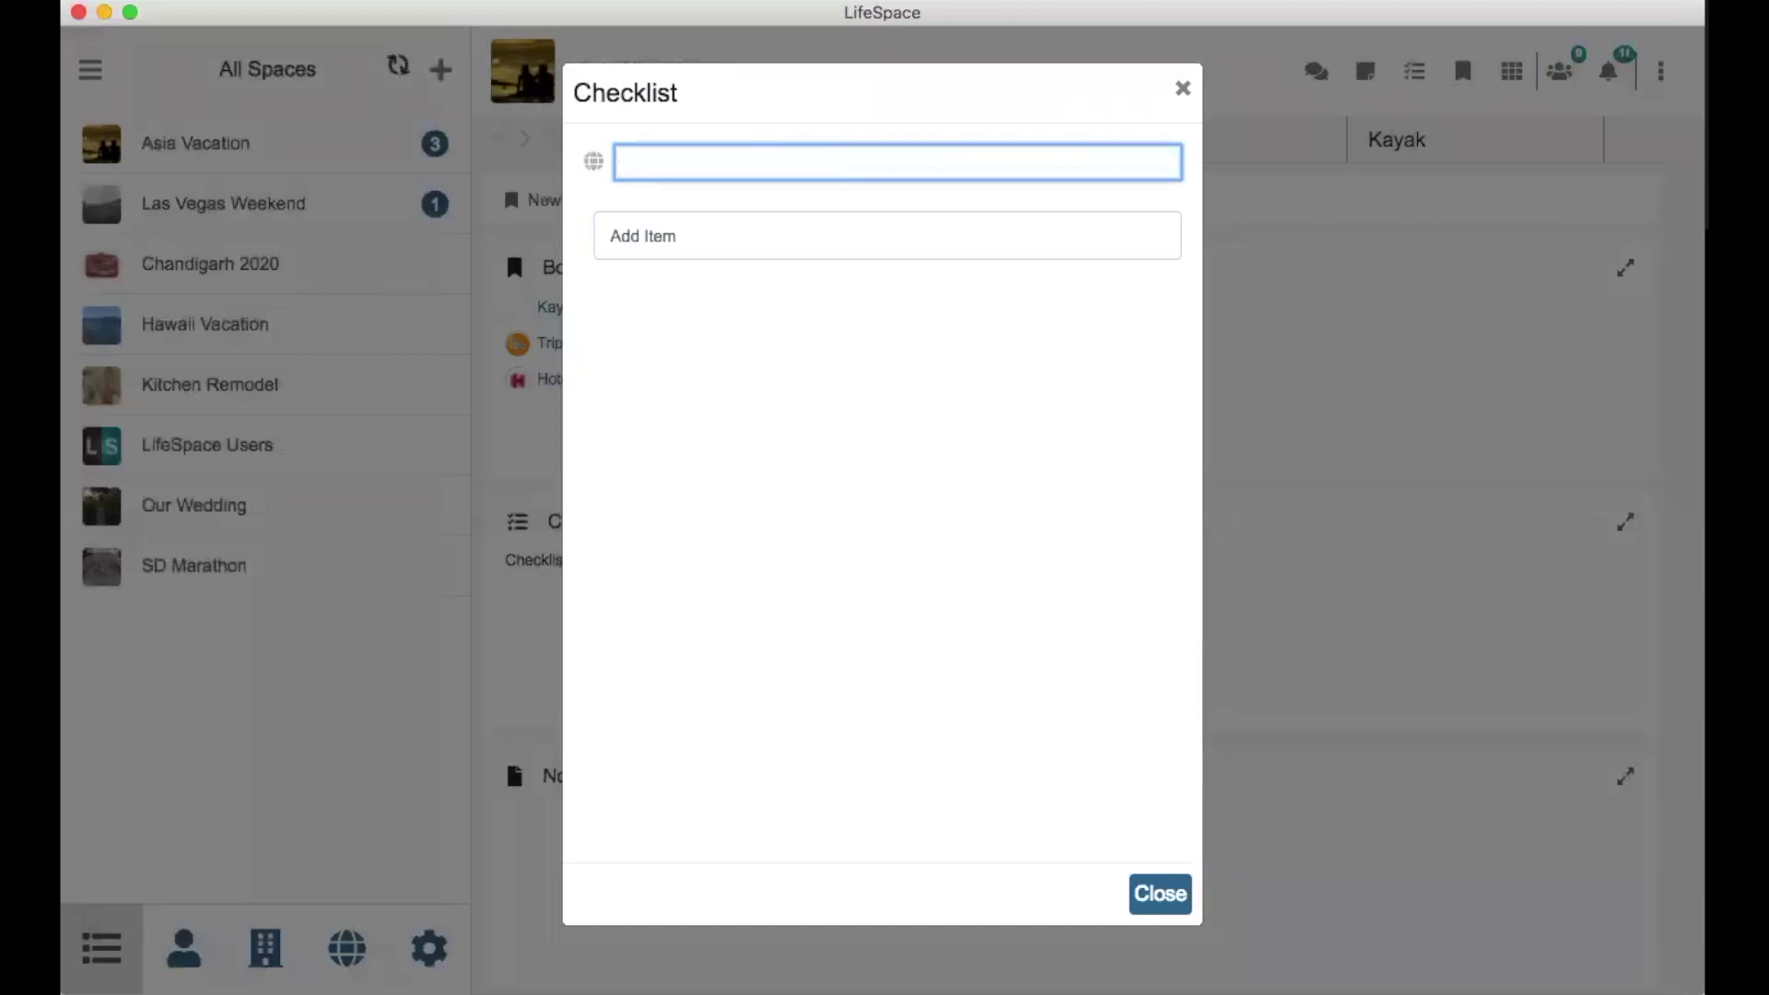
type("Ideas for Asia")
key("Return")
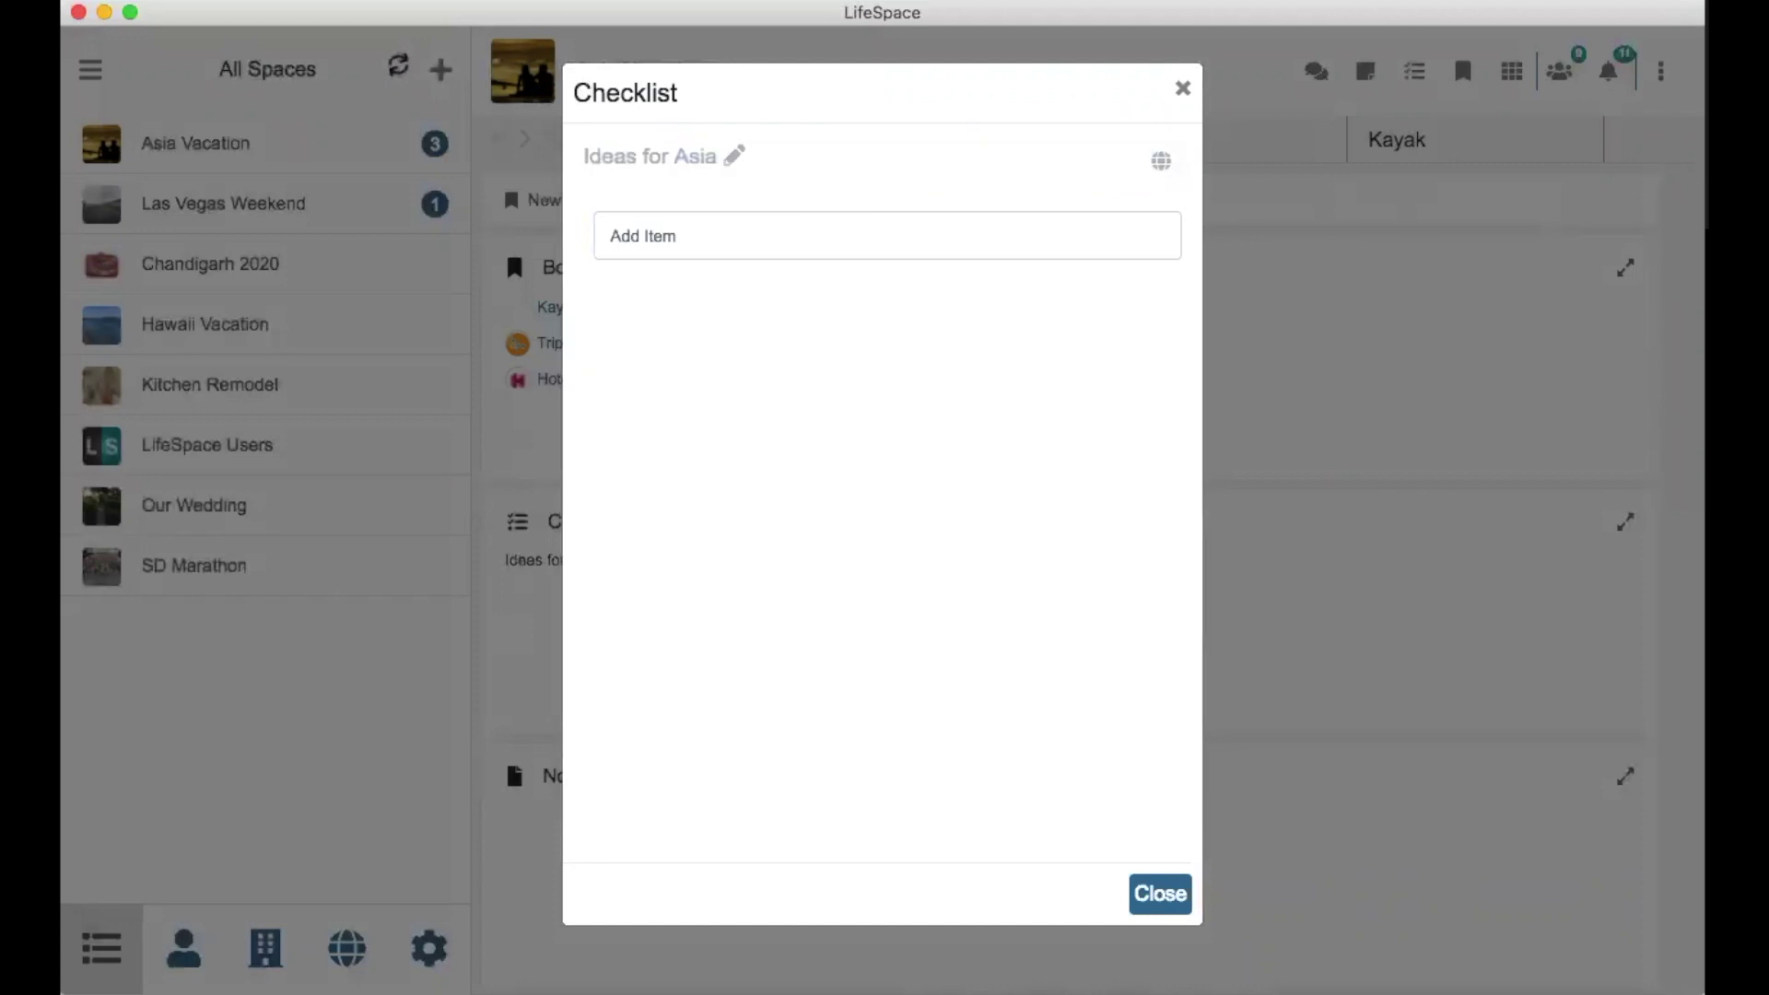
left_click(1162, 164)
left_click(1162, 168)
Add the items Vietnam, Thailand and Cambodia to the Ideas for Asia checklist
left_click(644, 239)
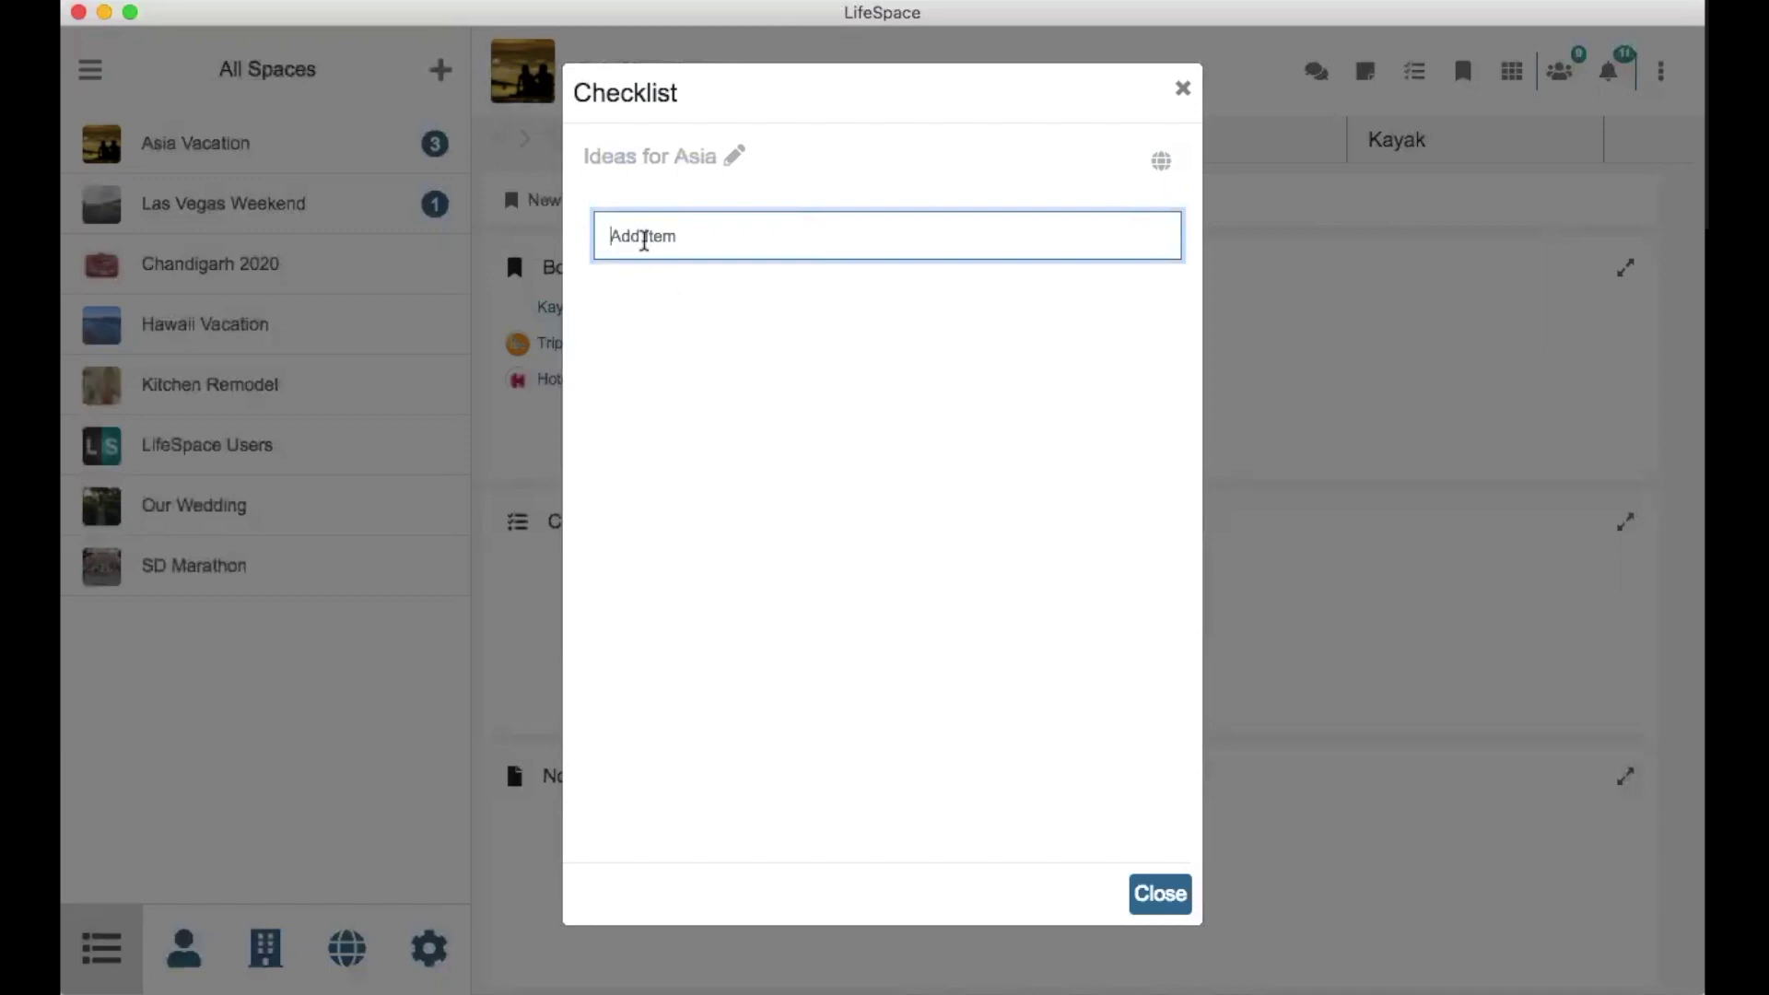
type("Vietnam")
key("Return")
type("T")
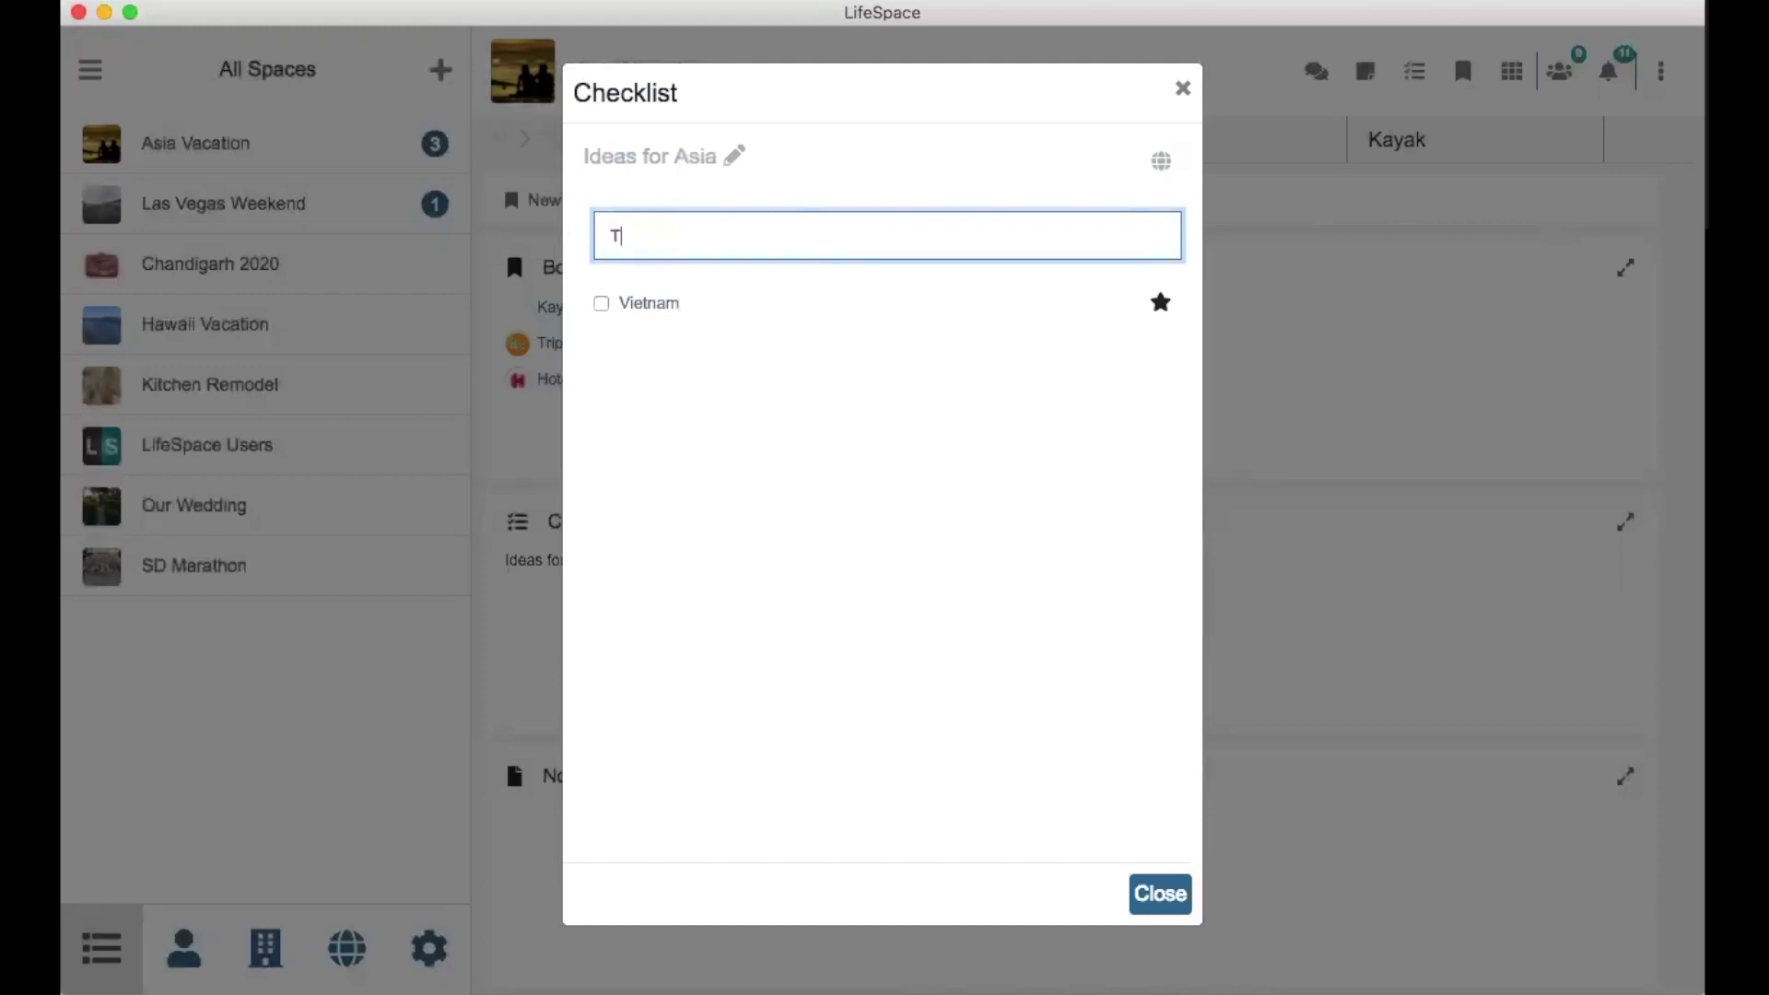
type("hailand")
key("Return")
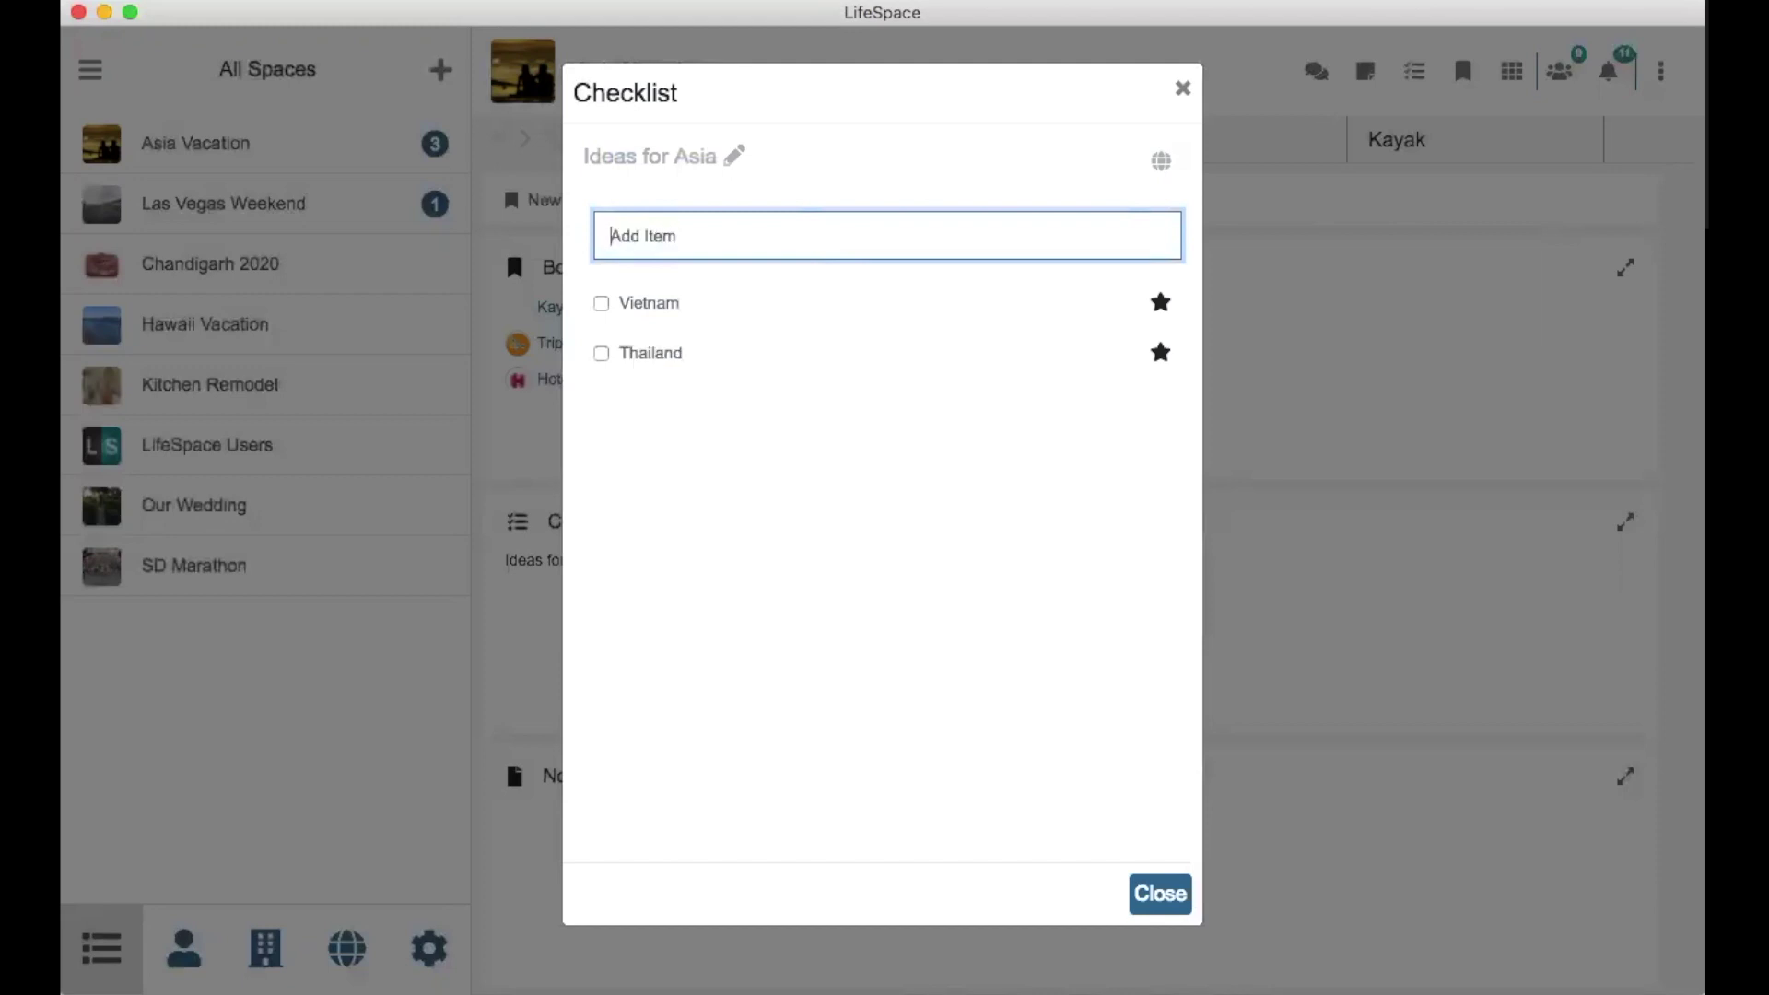
type("Cambodia")
key("Return")
Mark the Vietnam and Thailand items as completed, and return both to the open items
left_click(601, 304)
left_click(601, 304)
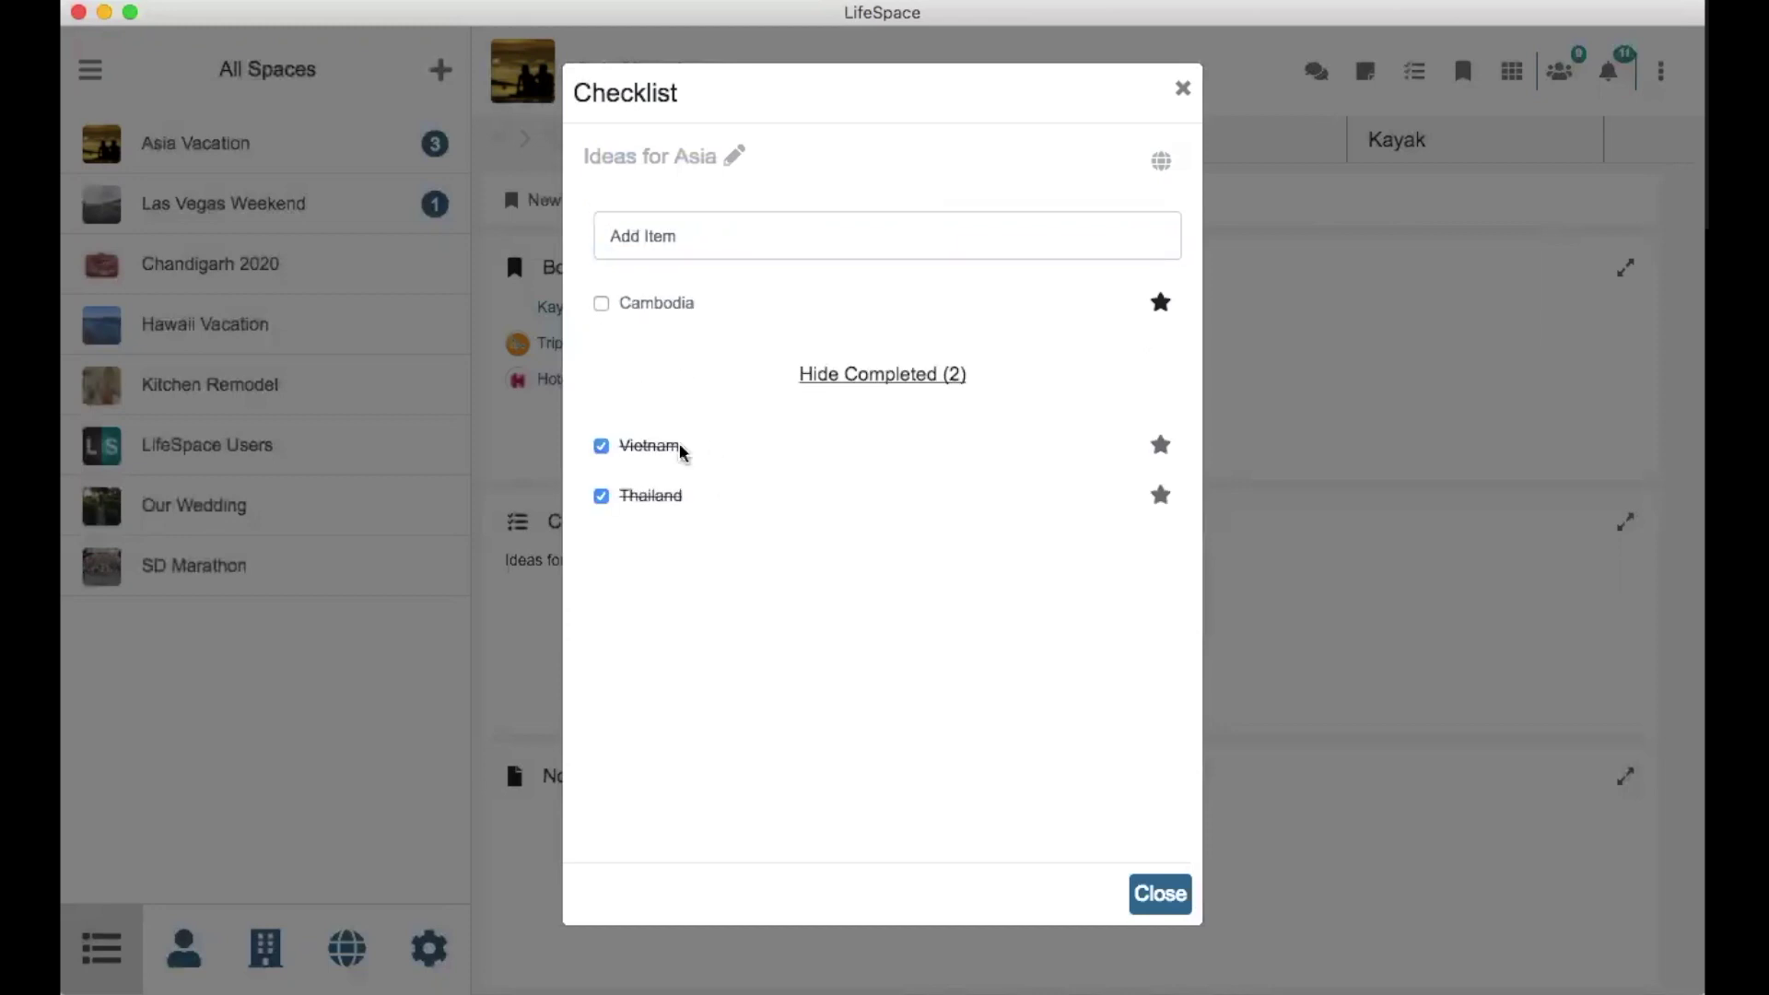
left_click(601, 446)
left_click(601, 495)
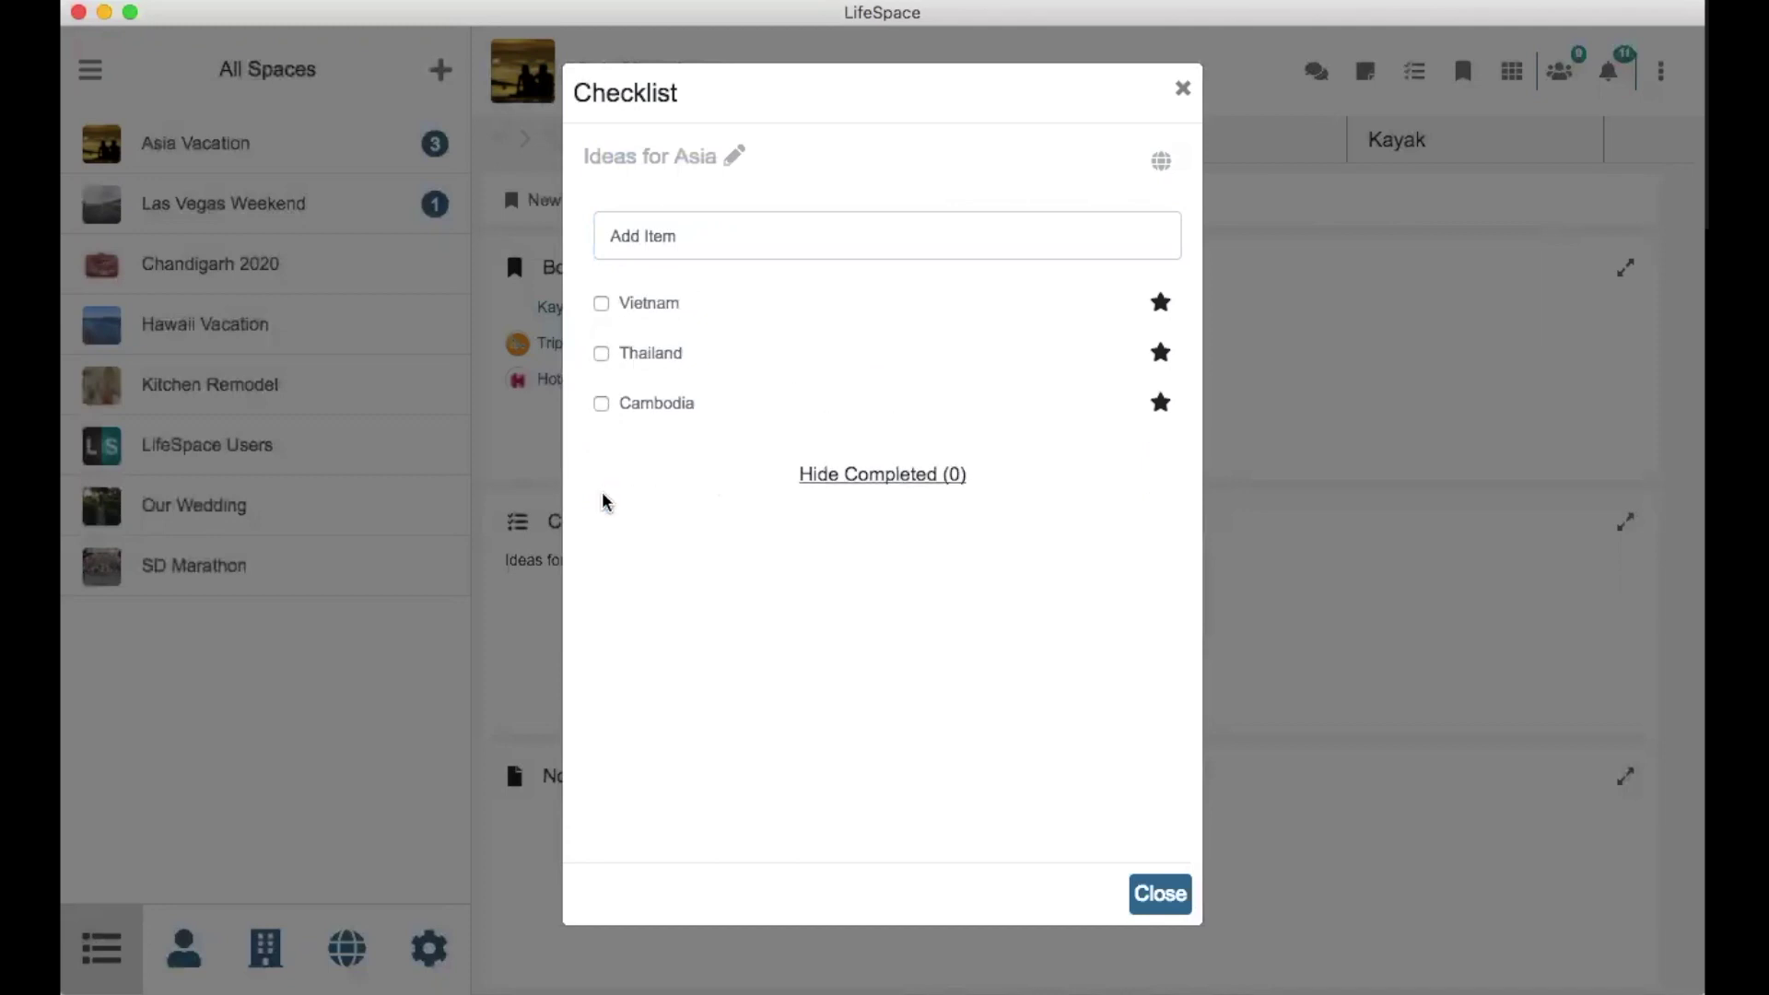
Toggle the stars of the Vietnam and Thailand items and close the checklist
left_click(1160, 303)
left_click(1161, 354)
key("Escape")
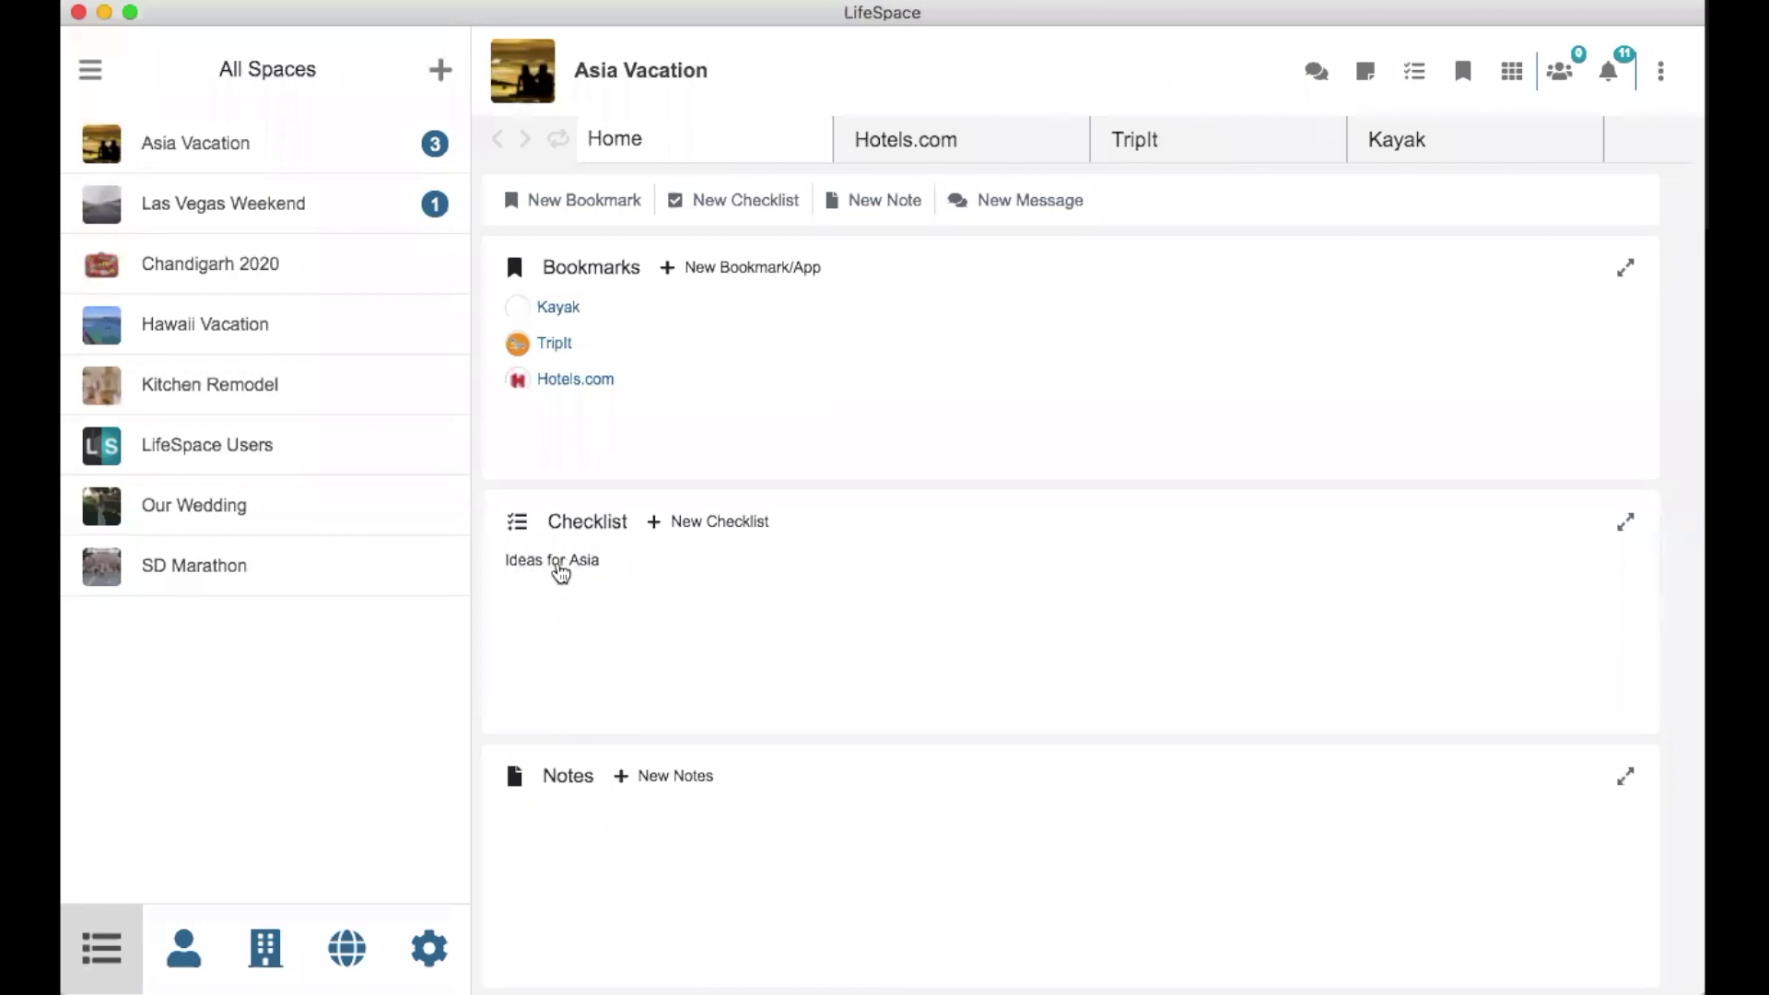
Create a note titled Thailand Notes with the text "Make sure to go to Chaing Mai"
left_click(682, 776)
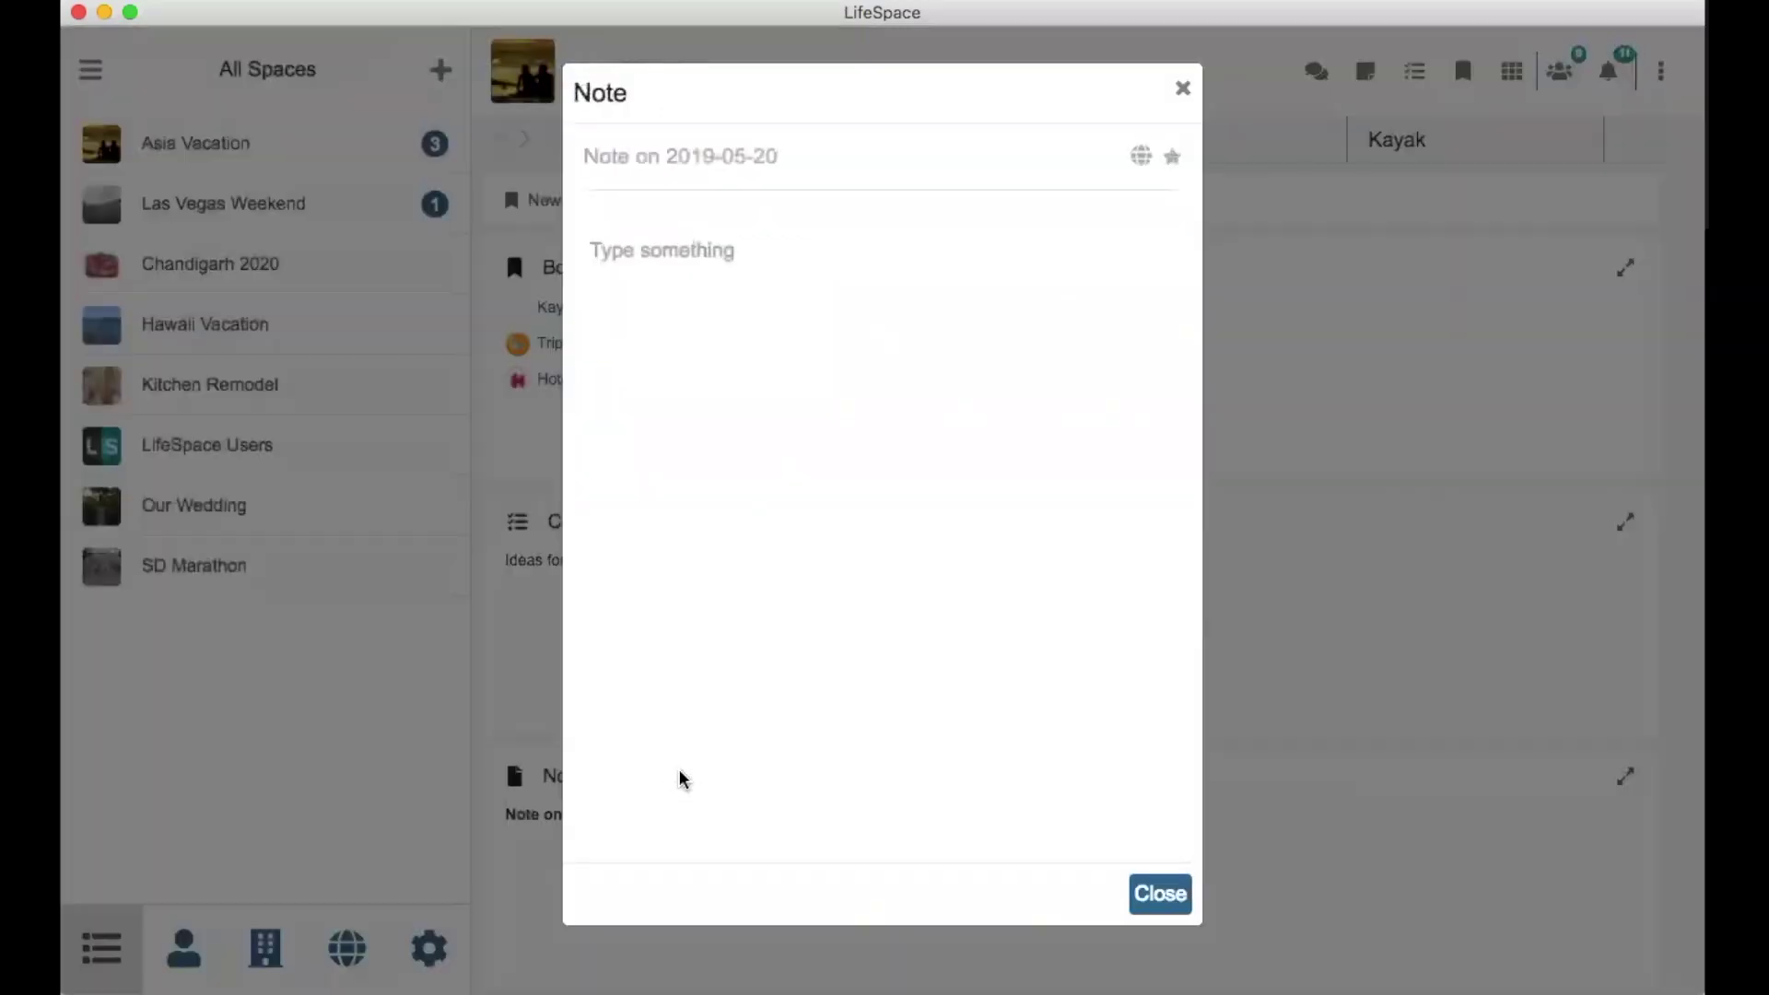
type("Thailand Notes")
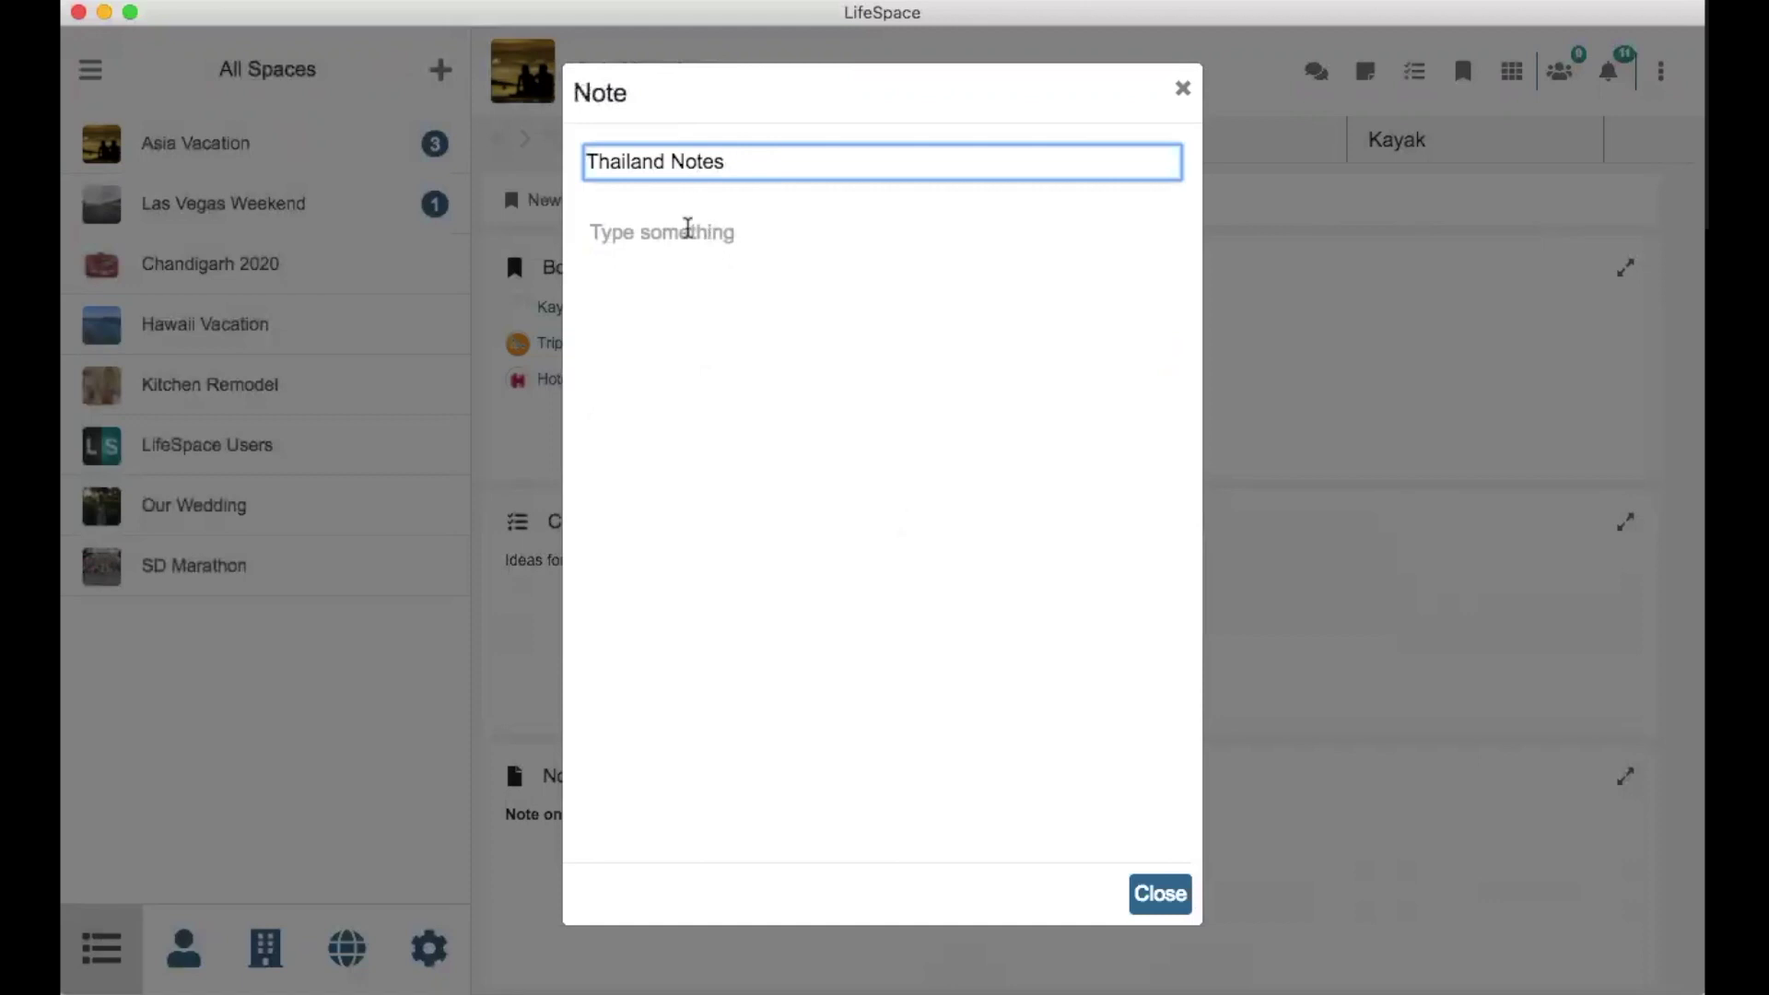
left_click(687, 228)
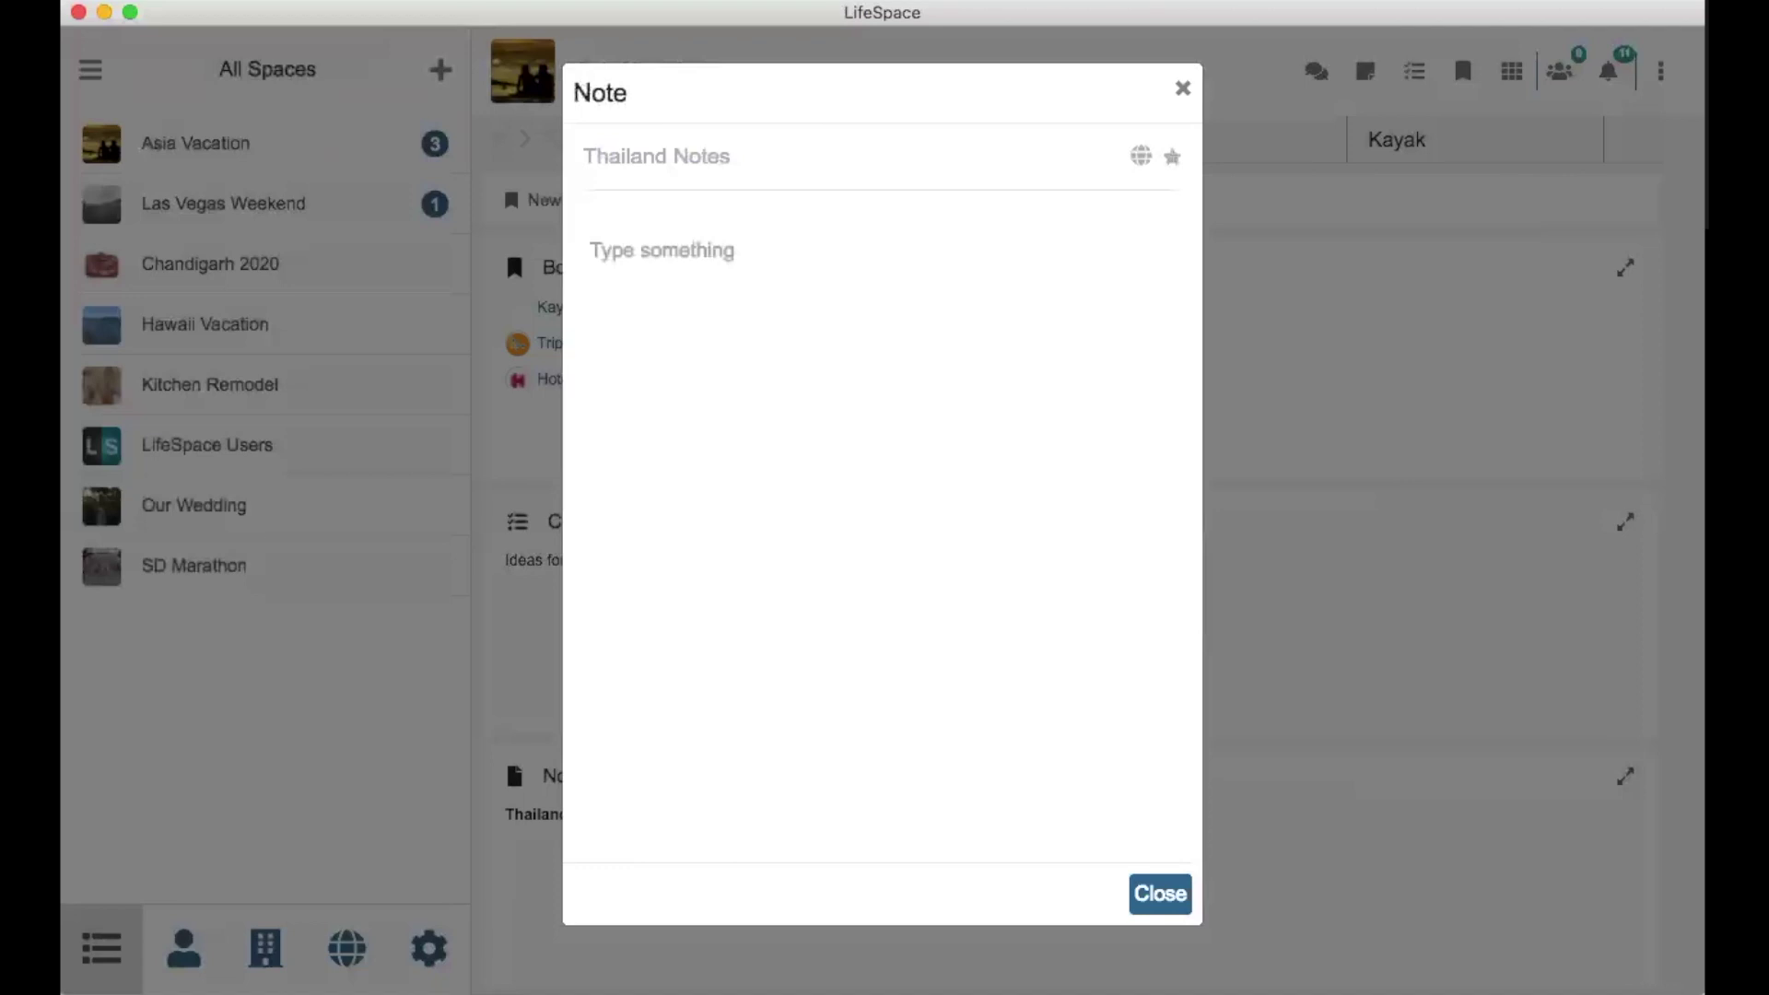
left_click(631, 245)
type("Make sure to go to")
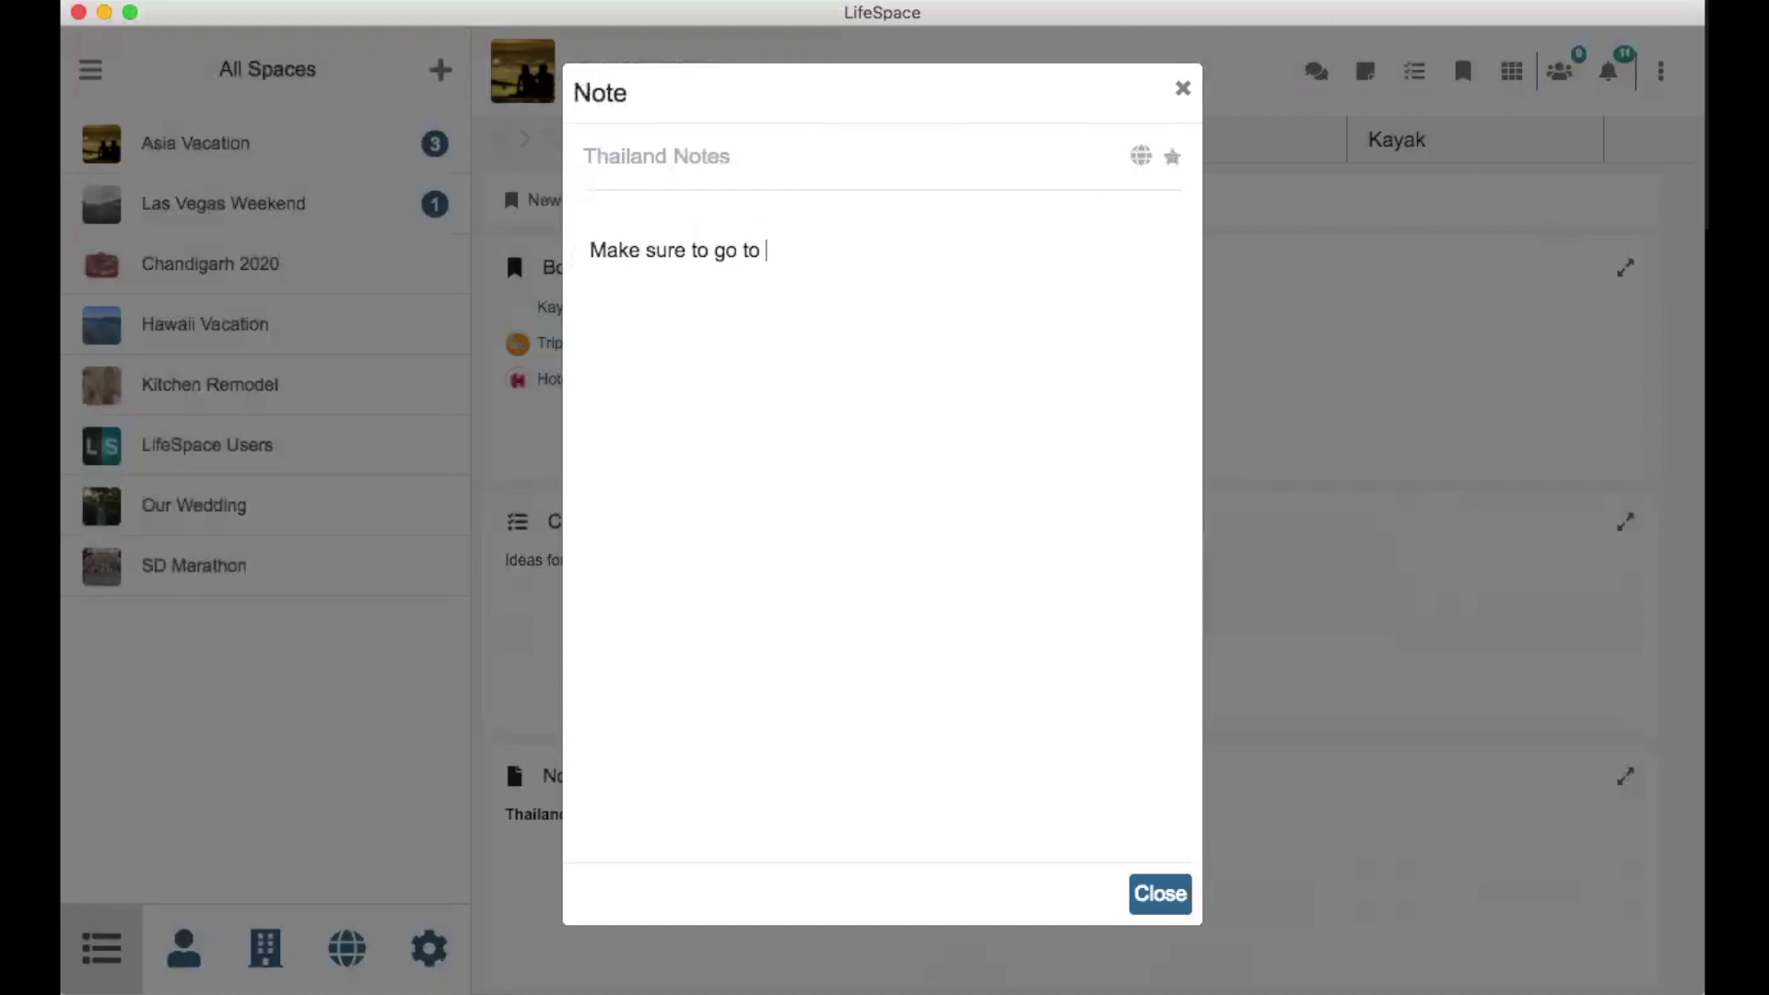
type("ing Mai")
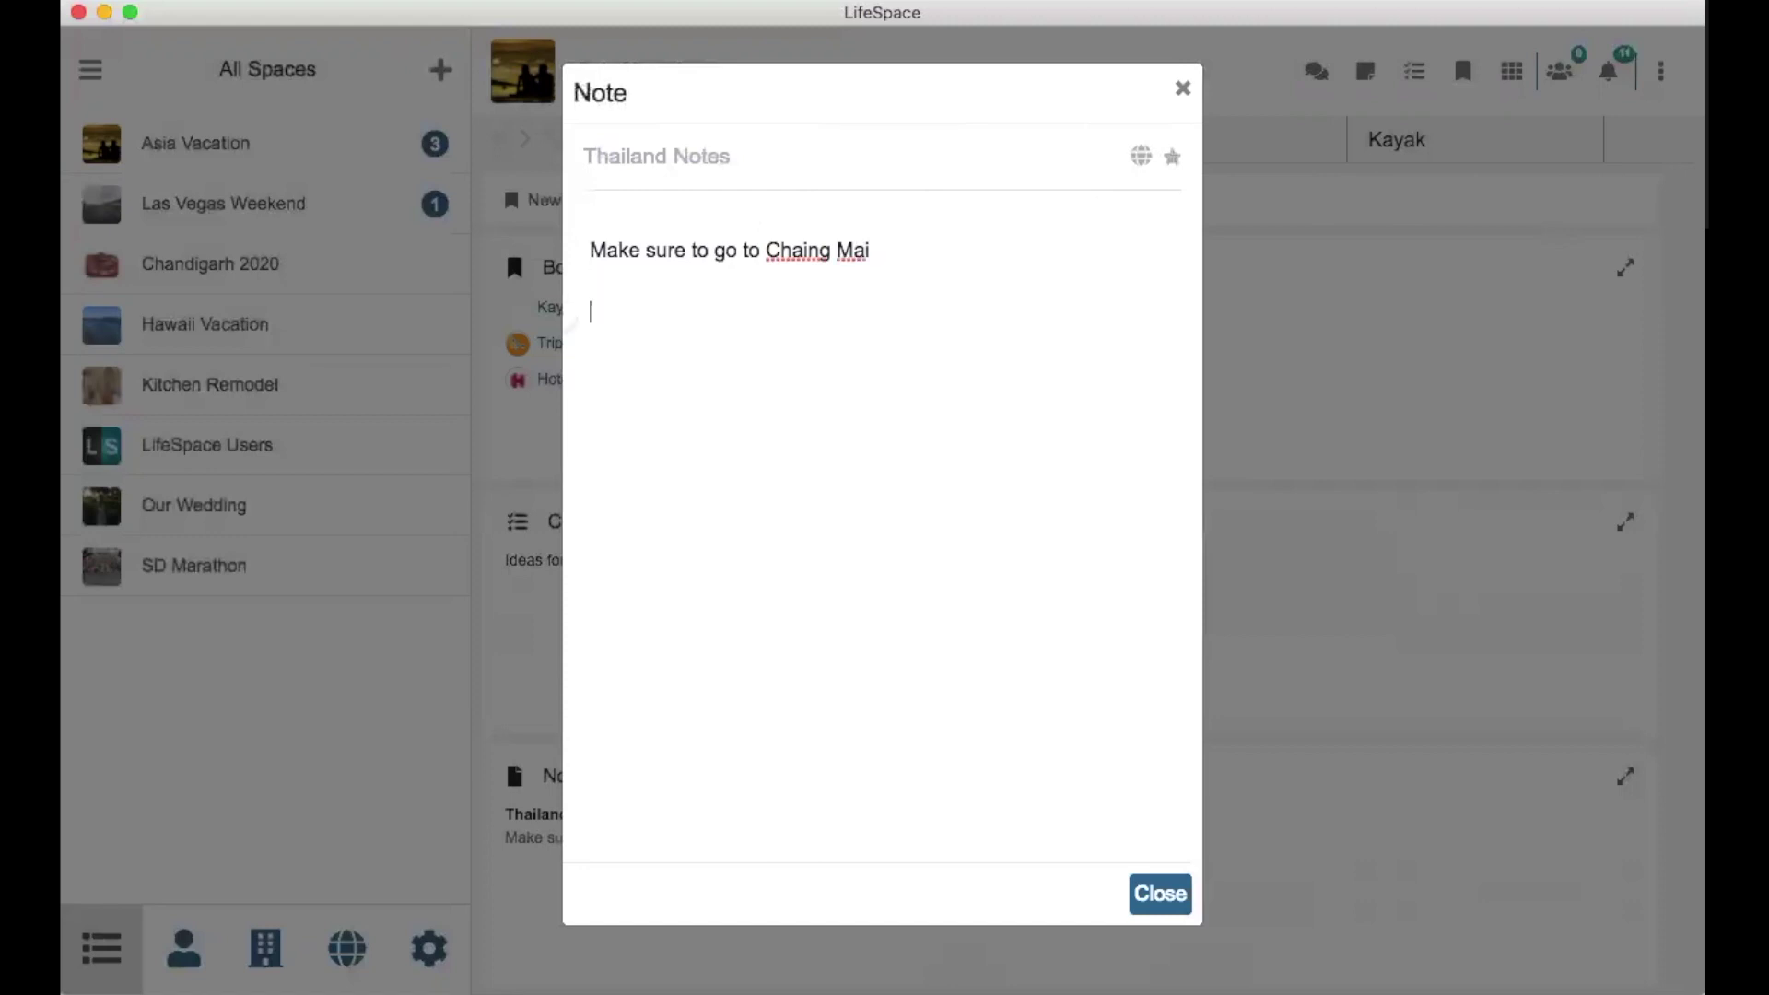
Format "Chaing Mai" in the note as bold and underlined with a dark red text color, and close the note
double_click(787, 245)
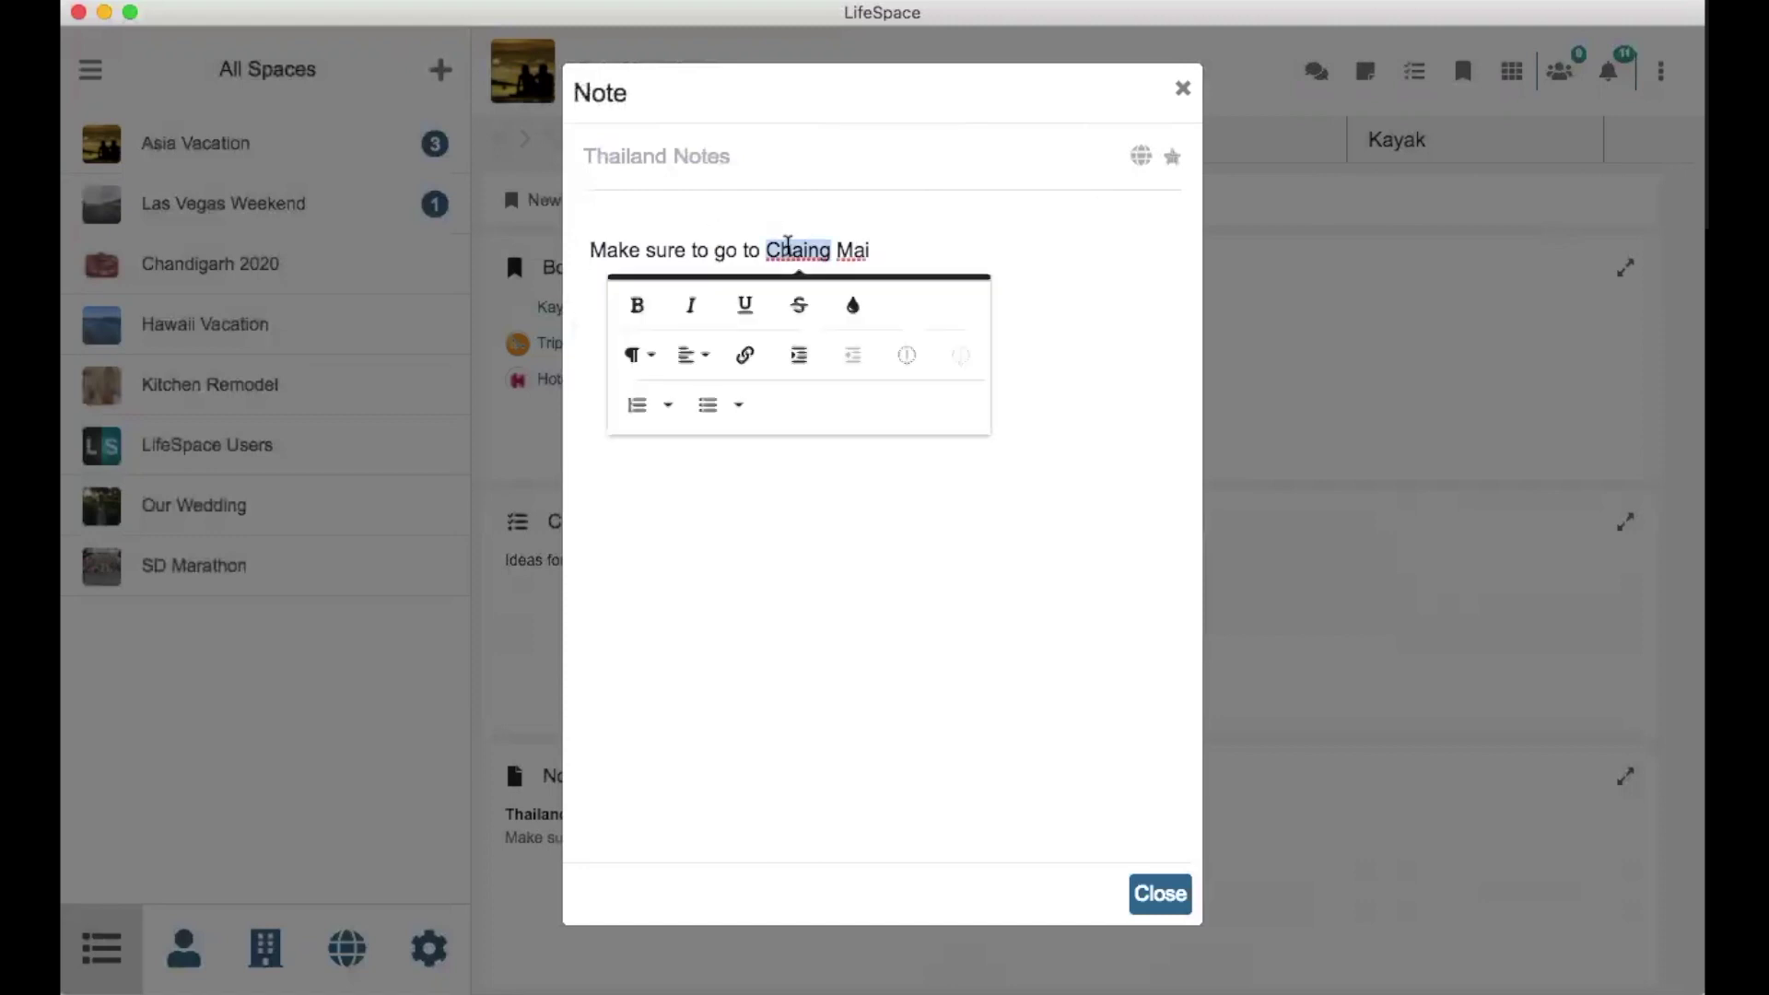
left_click_drag(790, 245, 866, 249)
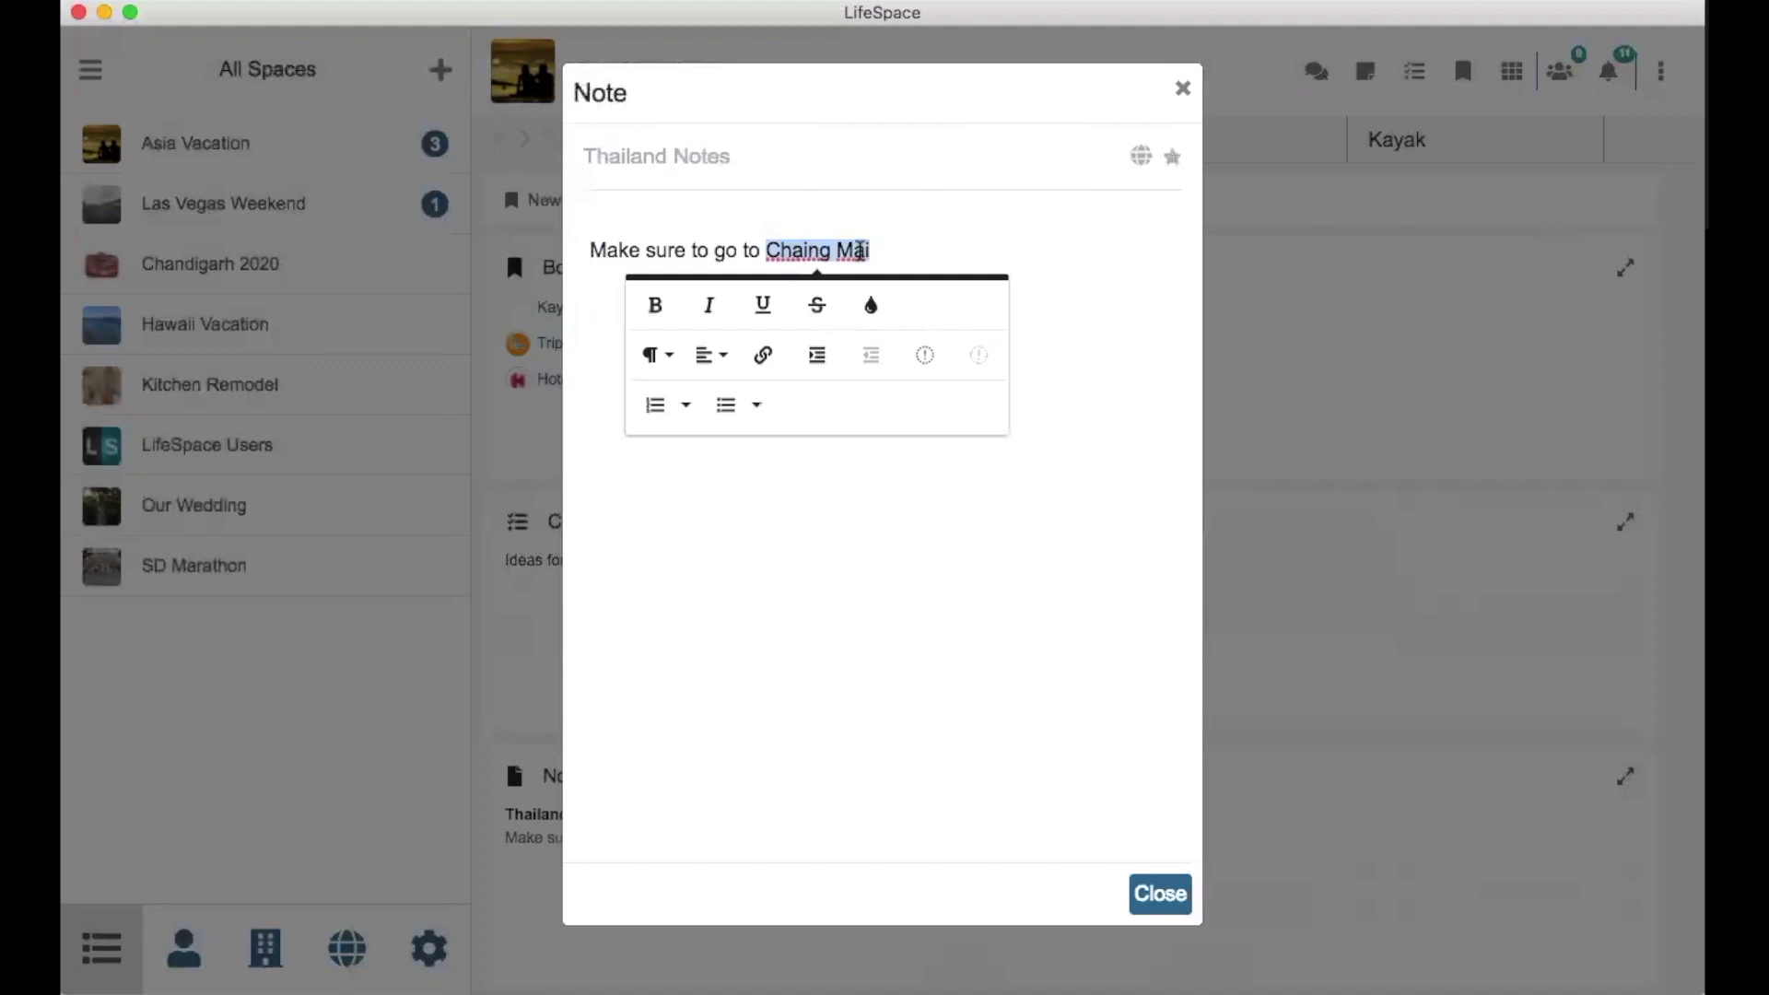
left_click(655, 305)
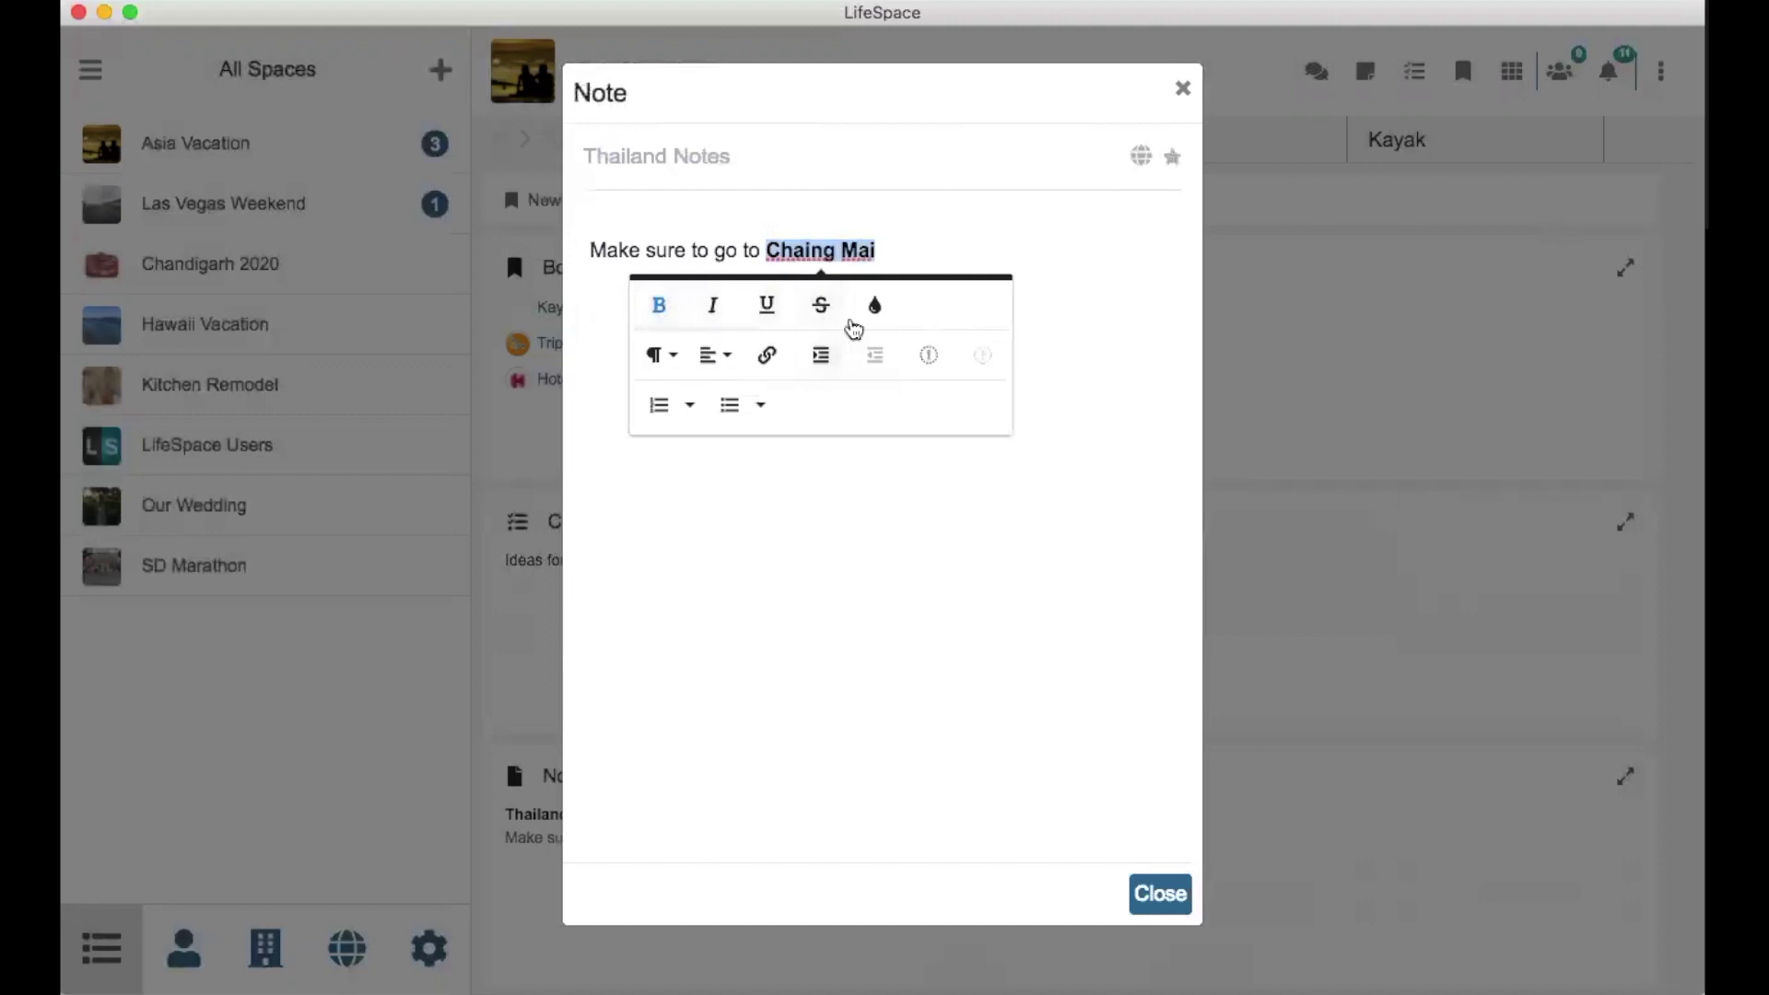
left_click(766, 306)
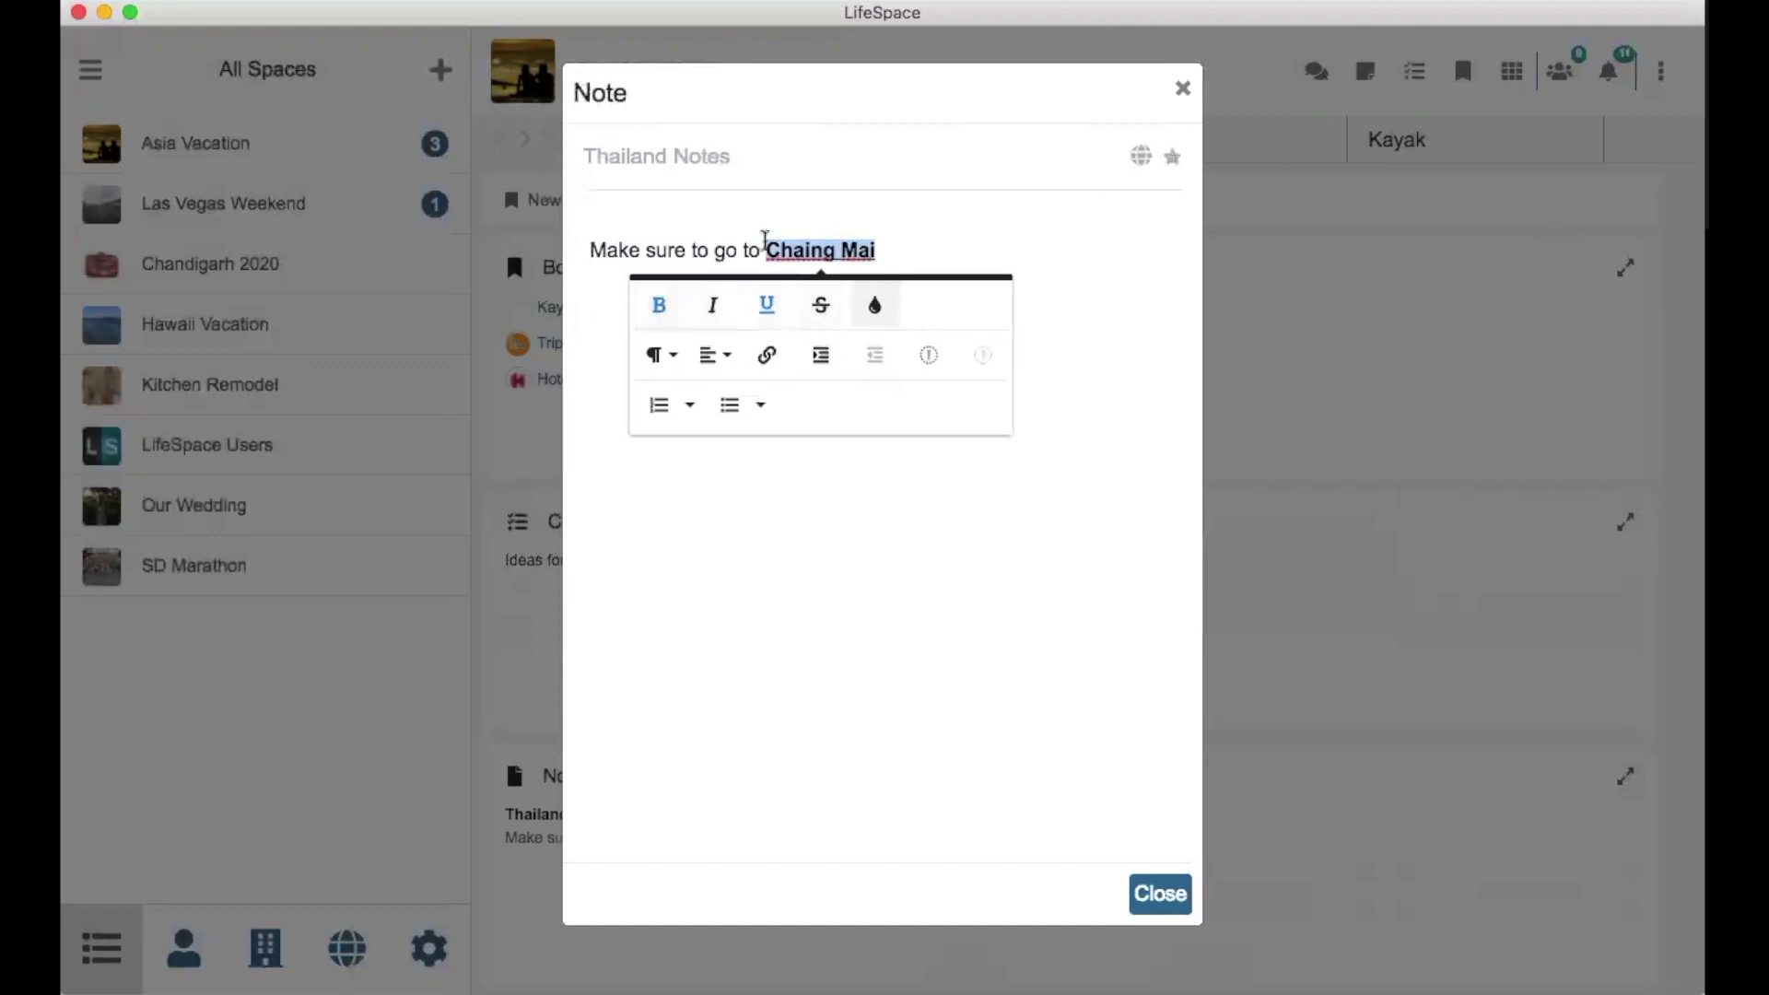
left_click(874, 313)
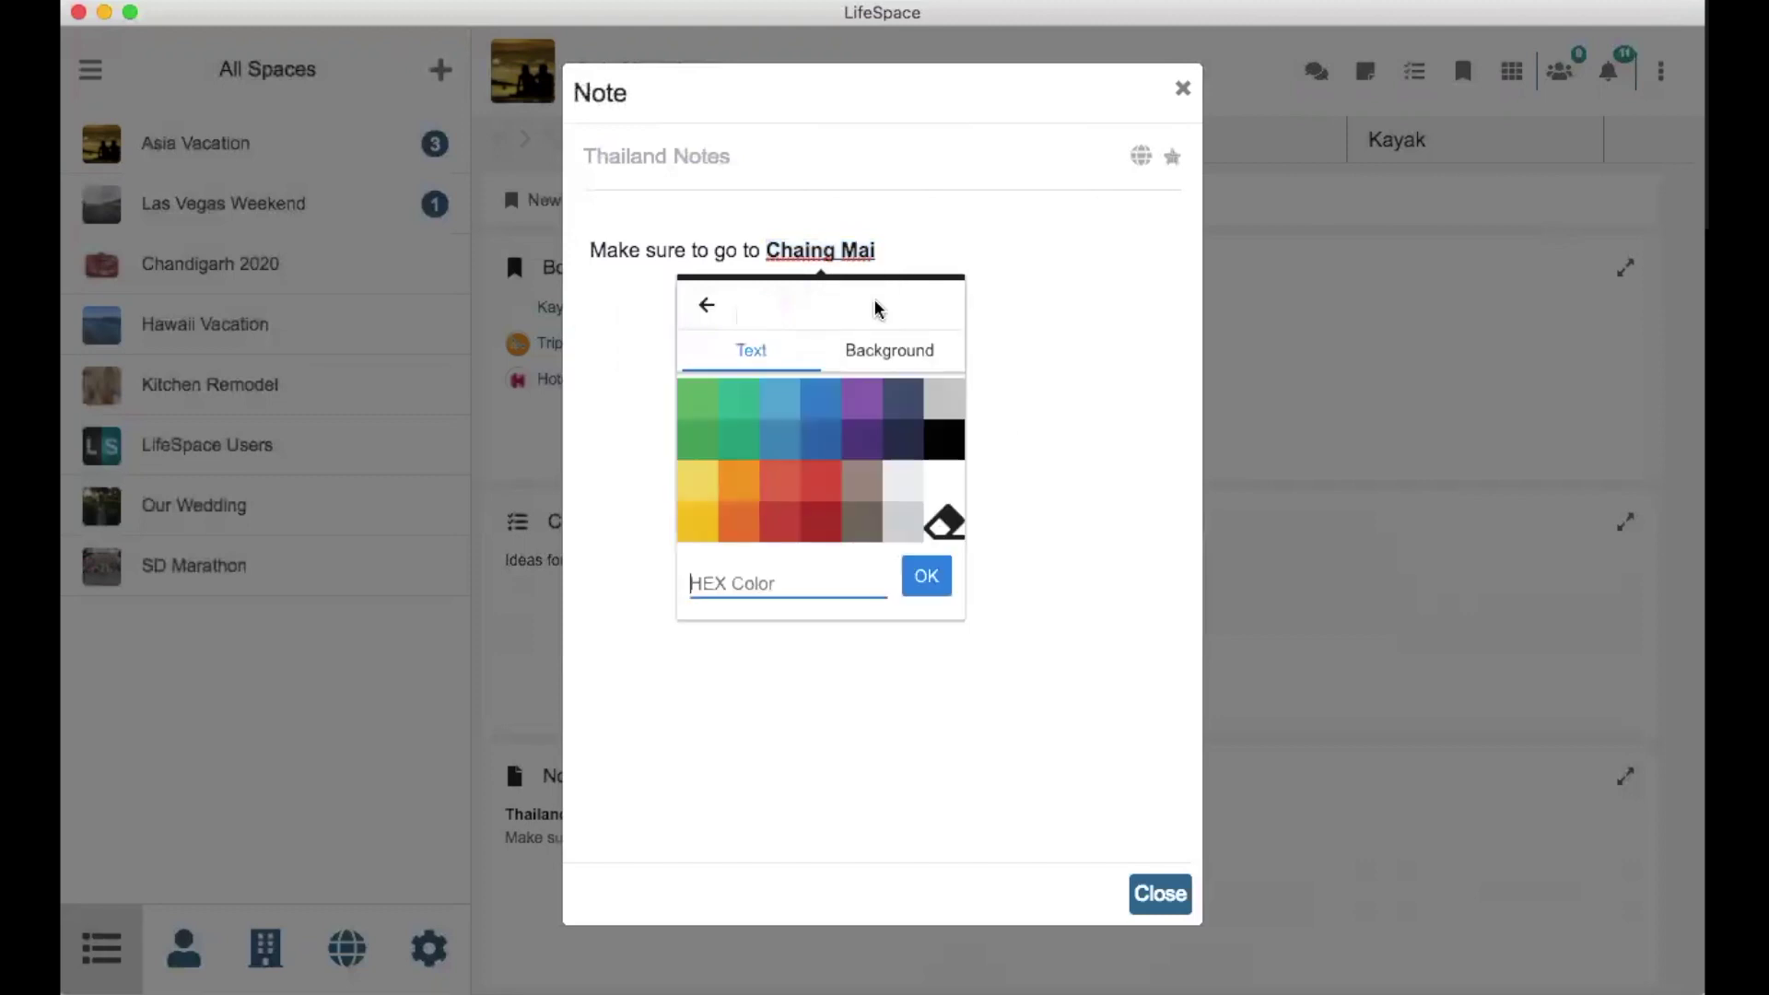
left_click(818, 522)
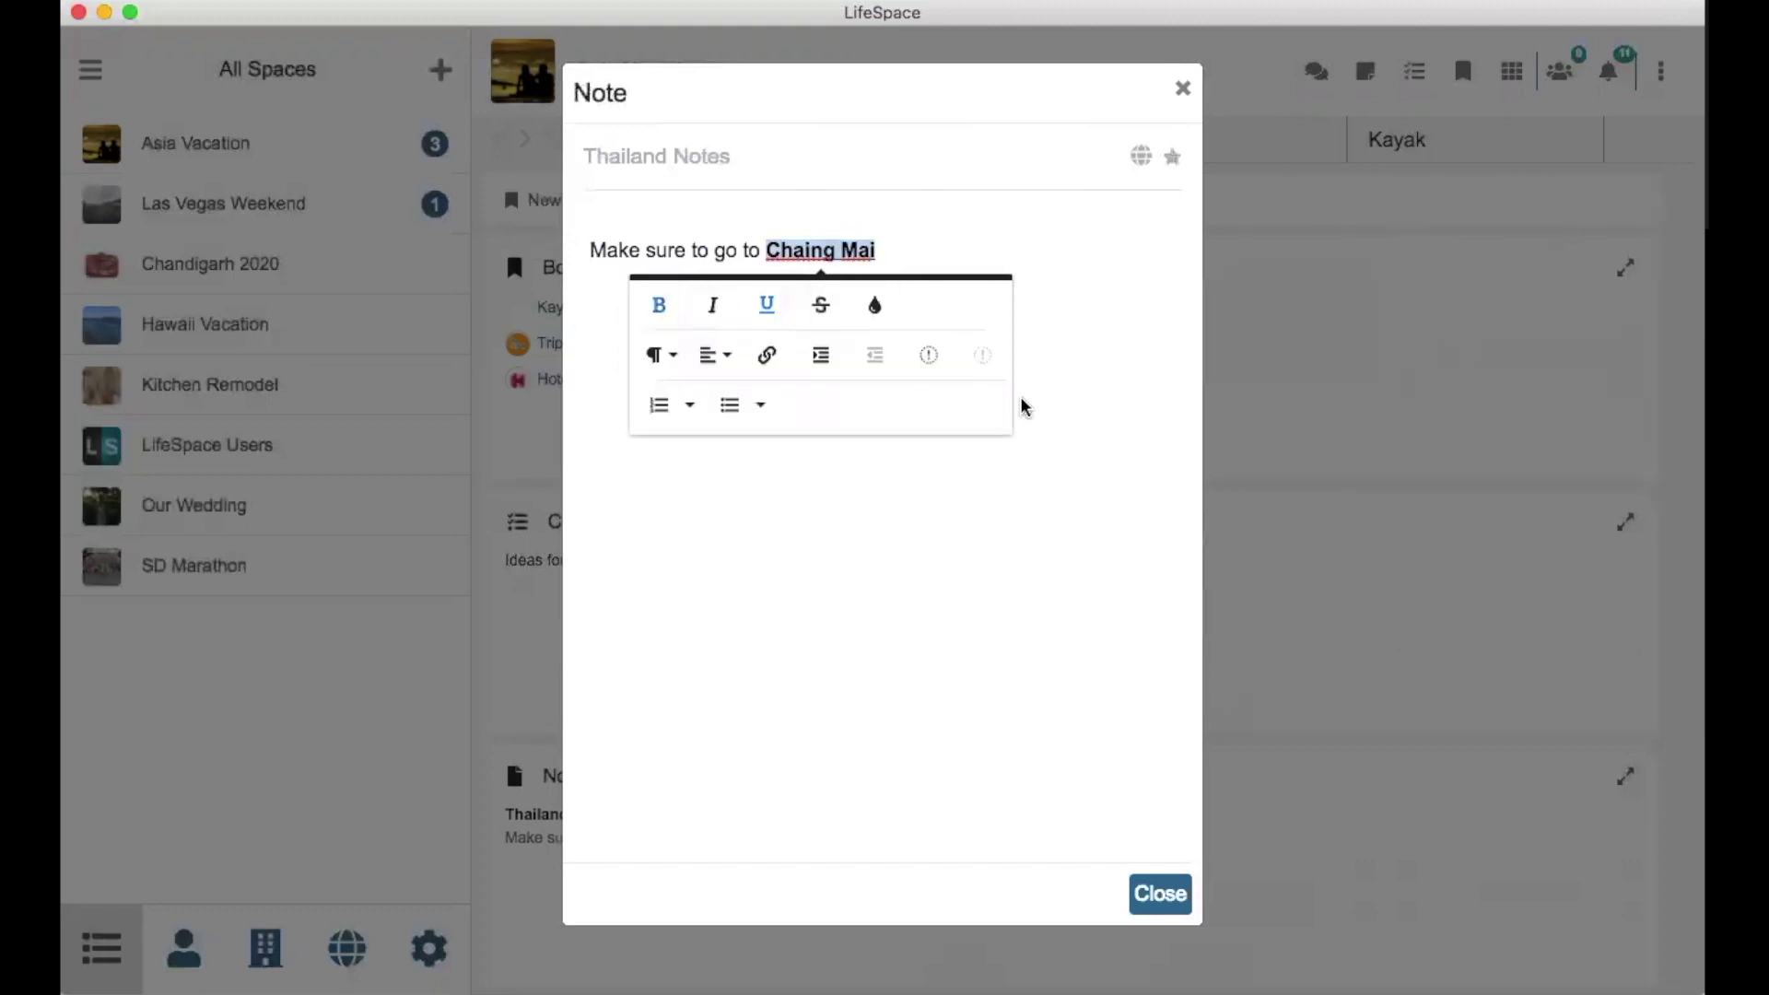
left_click(864, 497)
key("Escape")
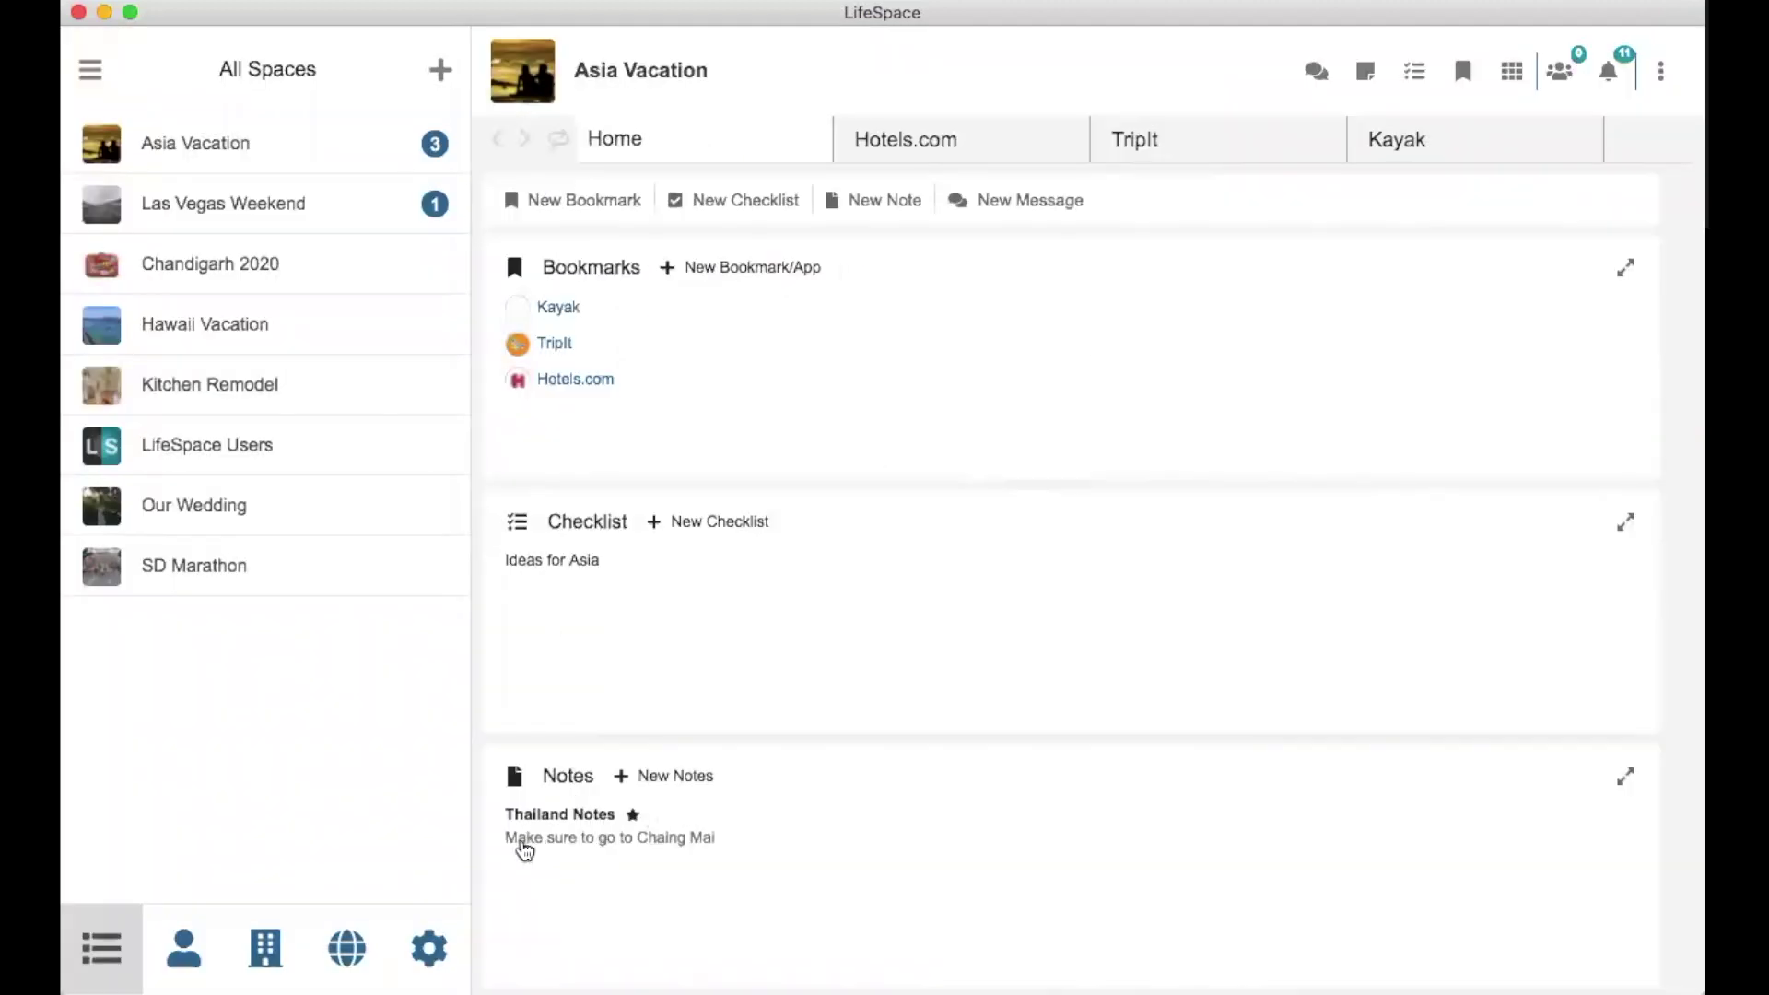